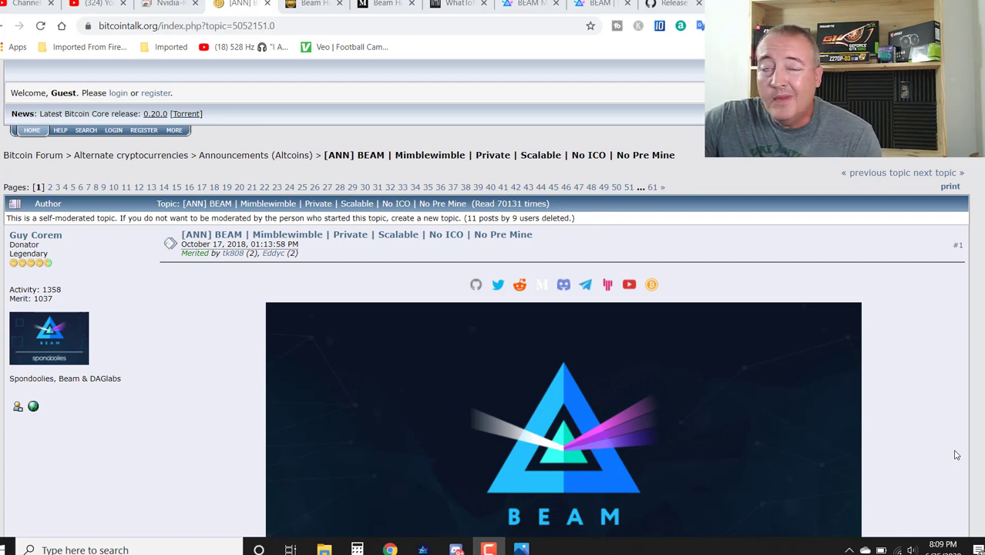
{"action": "scroll", "coordinate": [899, 388], "scroll_direction": "down", "scroll_amount": 5}
{"action": "scroll", "coordinate": [899, 387], "scroll_direction": "down", "scroll_amount": 2}
{"action": "scroll", "coordinate": [897, 385], "scroll_direction": "up", "scroll_amount": 7}
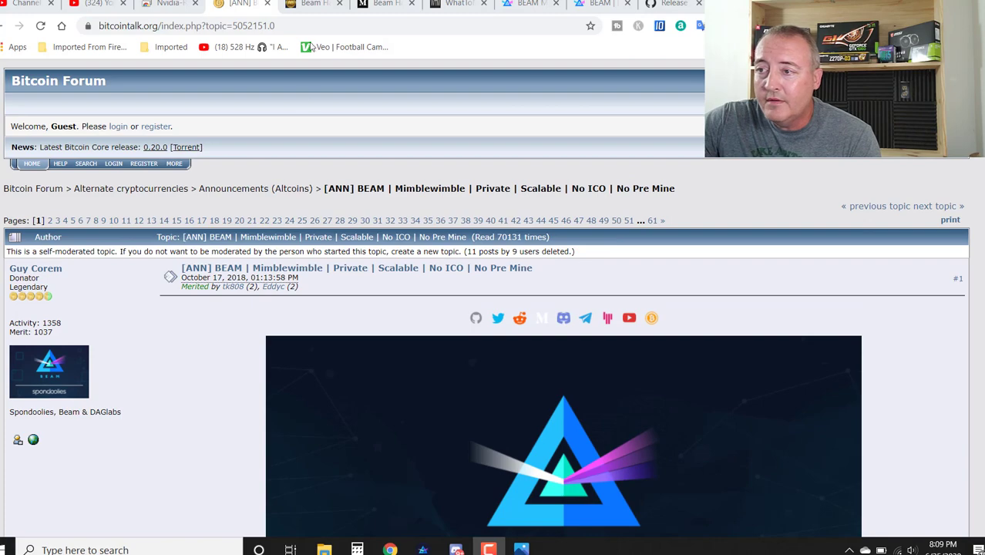
Read the AltcoinBuzz article on Beam's PoW hard fork, through BeamHash III down to the tags
{"action": "left_click", "coordinate": [315, 3]}
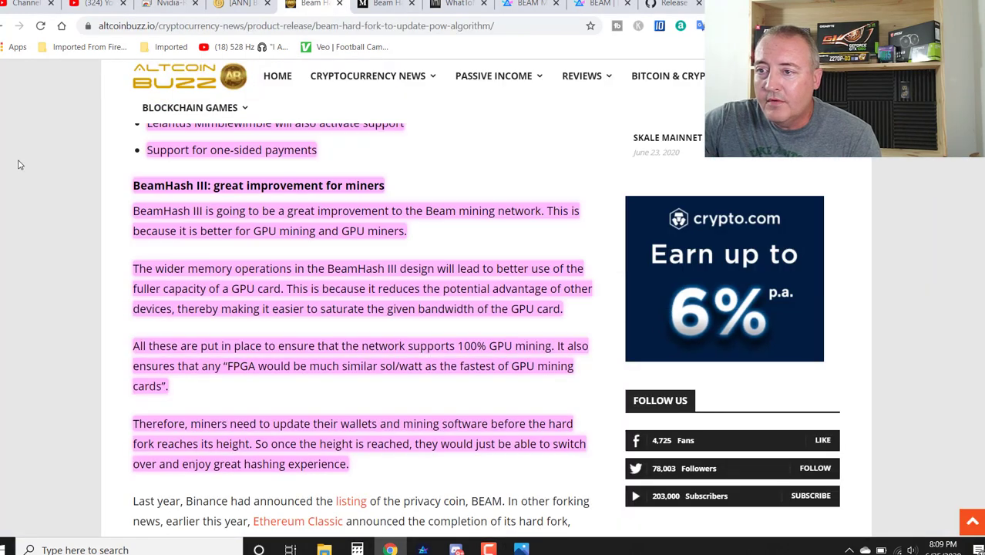
{"action": "scroll", "coordinate": [58, 233], "scroll_direction": "up", "scroll_amount": 12}
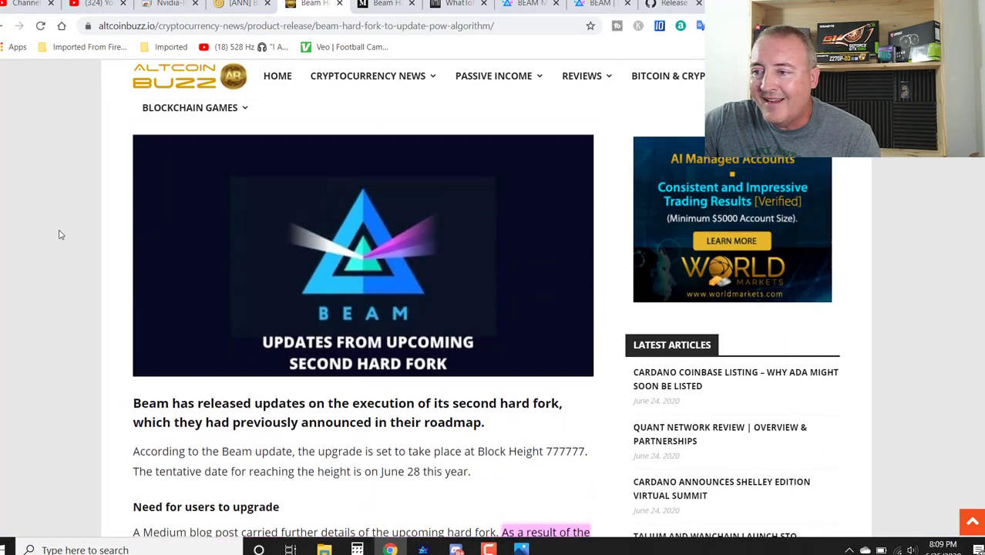
{"action": "scroll", "coordinate": [60, 235], "scroll_direction": "up", "scroll_amount": 2}
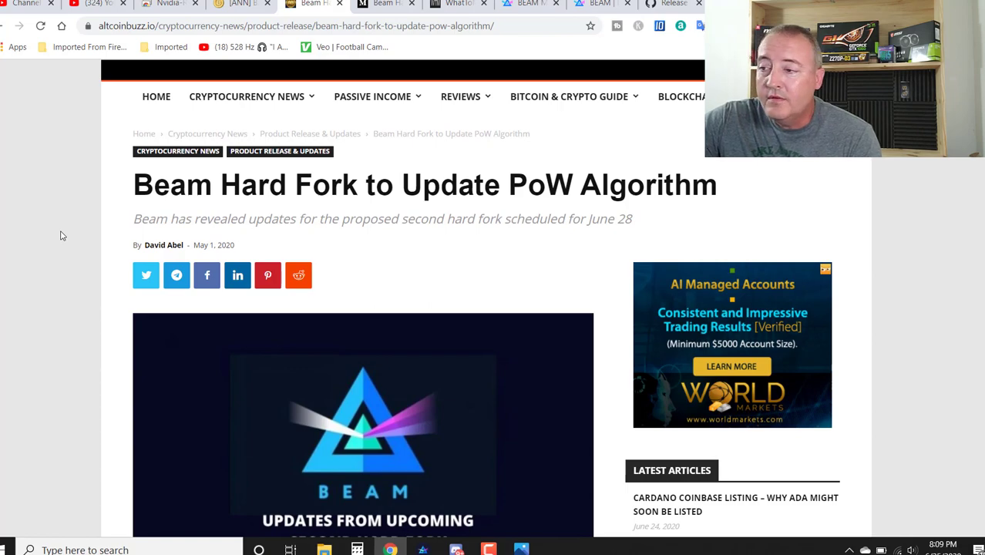
{"action": "scroll", "coordinate": [68, 233], "scroll_direction": "down", "scroll_amount": 10}
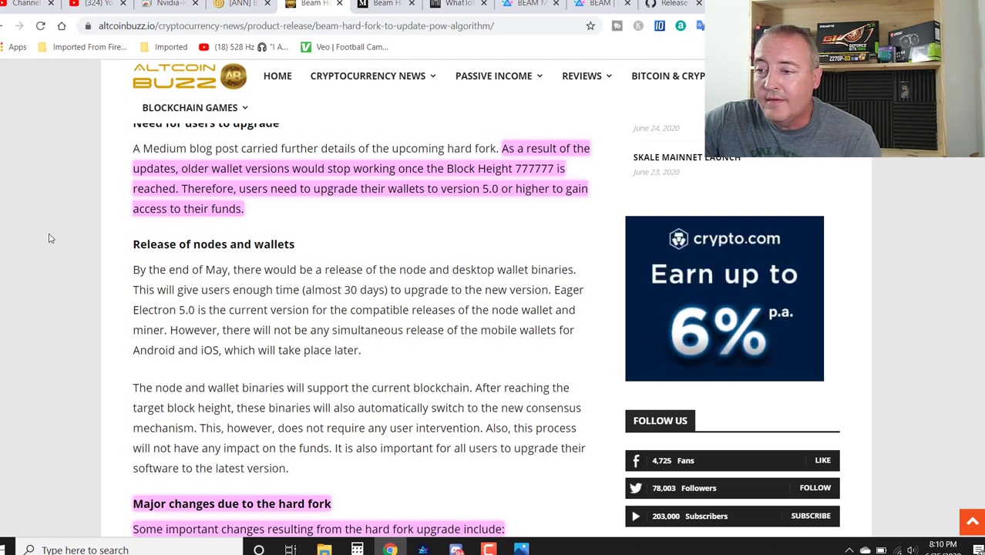
{"action": "scroll", "coordinate": [62, 258], "scroll_direction": "down", "scroll_amount": 2}
{"action": "scroll", "coordinate": [46, 239], "scroll_direction": "down", "scroll_amount": 4}
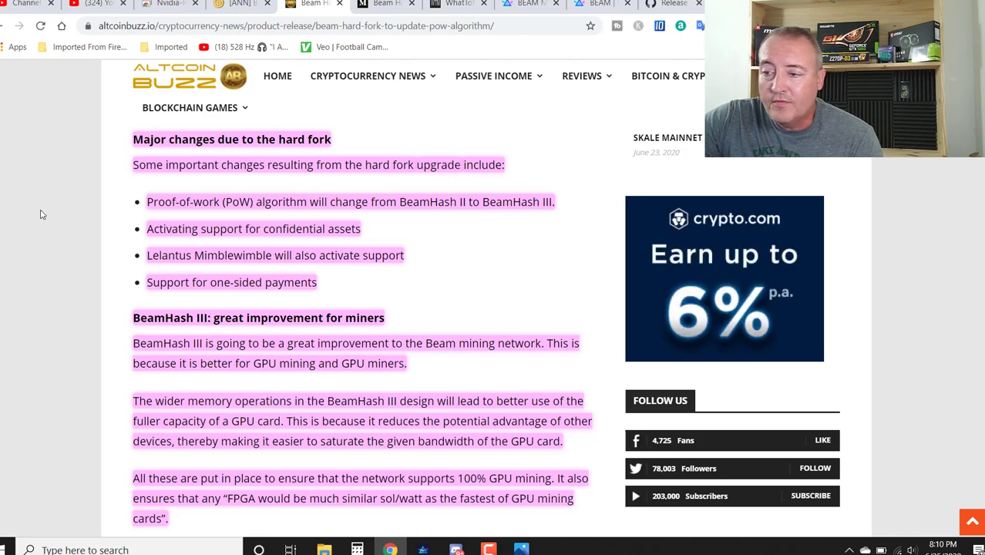
{"action": "scroll", "coordinate": [34, 214], "scroll_direction": "down", "scroll_amount": 3}
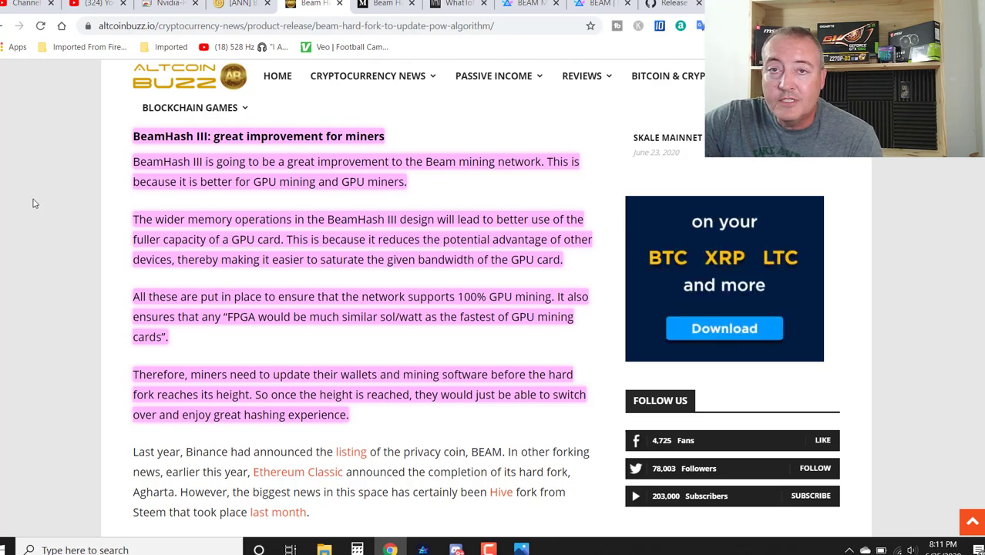
{"action": "scroll", "coordinate": [34, 204], "scroll_direction": "down", "scroll_amount": 2}
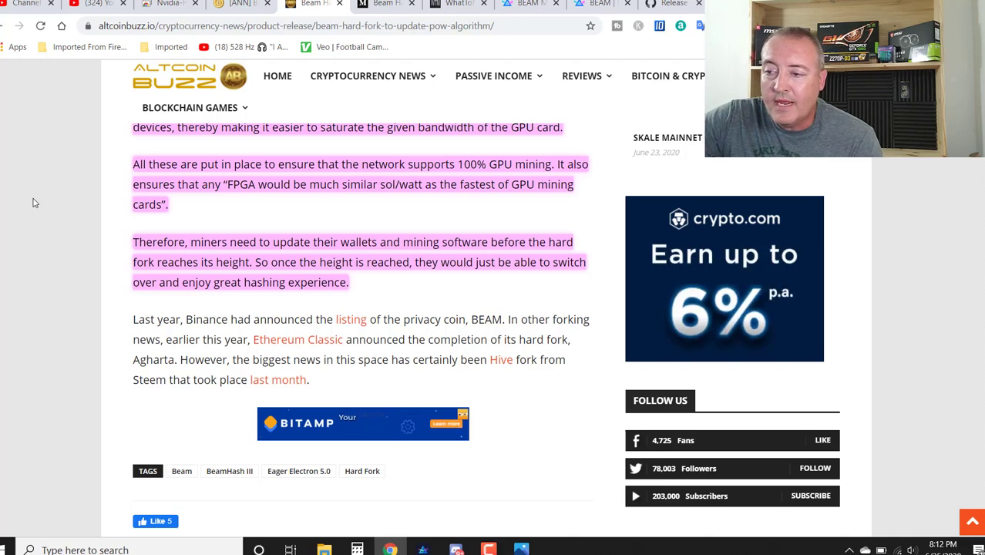
Skim Medium's Beam Hard Fork Announcement down to the Compatibility notes and back up
{"action": "key", "text": "ctrl+Tab"}
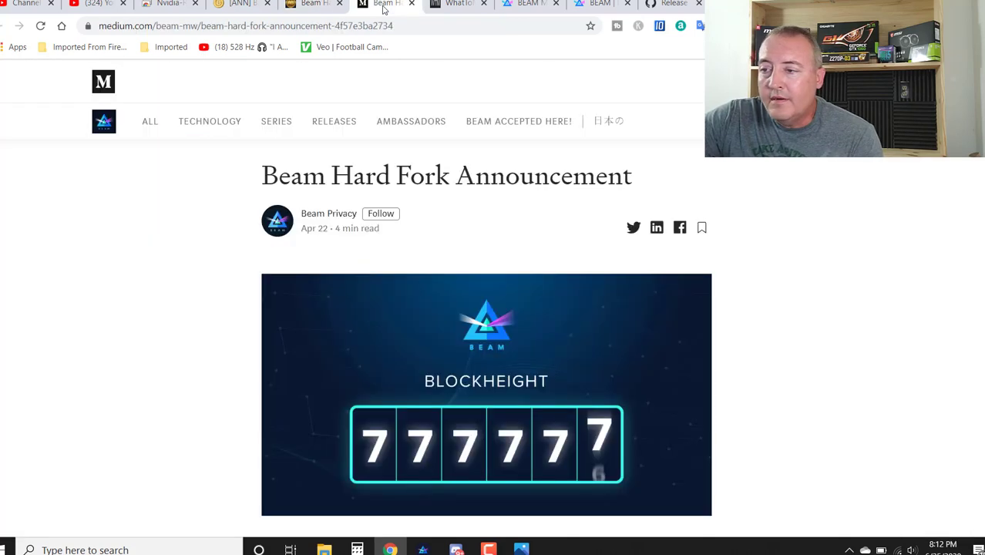
{"action": "scroll", "coordinate": [173, 246], "scroll_direction": "down", "scroll_amount": 7}
{"action": "scroll", "coordinate": [172, 242], "scroll_direction": "down", "scroll_amount": 7}
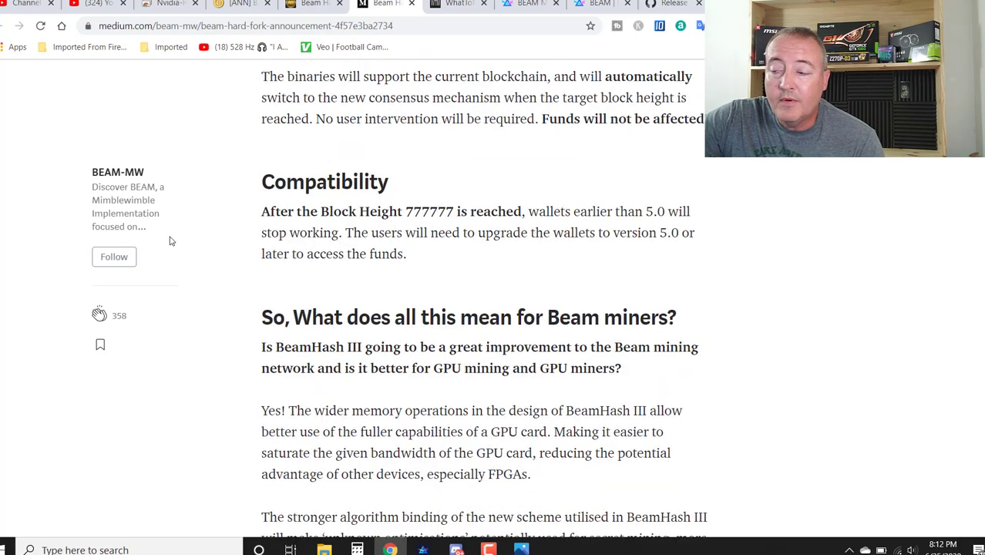
{"action": "scroll", "coordinate": [491, 251], "scroll_direction": "up", "scroll_amount": 10}
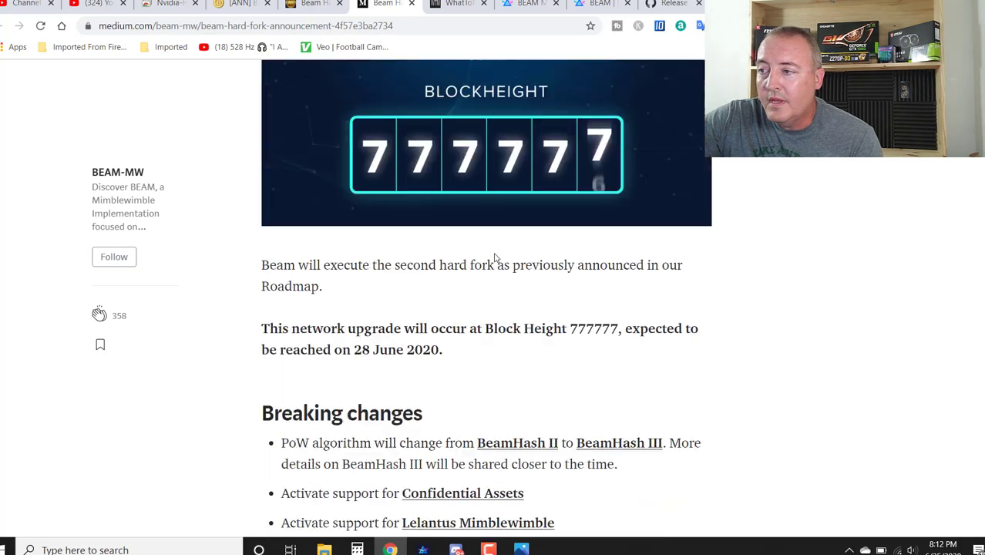
{"action": "scroll", "coordinate": [496, 259], "scroll_direction": "up", "scroll_amount": 5}
Recalculate WhatToMine GPU profitability and scan the coin table down to the Beam row
{"action": "key", "text": "ctrl+Tab"}
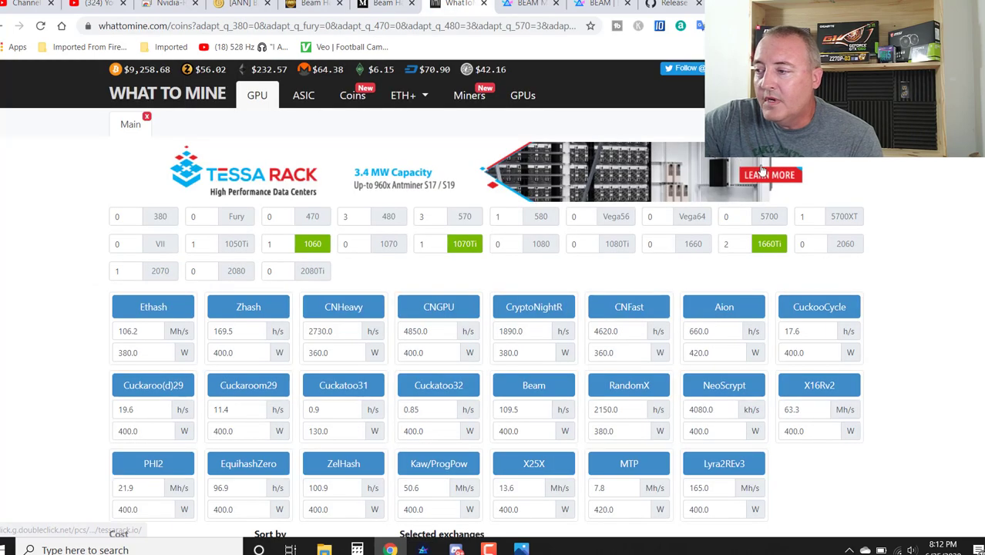
{"action": "scroll", "coordinate": [907, 278], "scroll_direction": "down", "scroll_amount": 5}
{"action": "left_click", "coordinate": [852, 256]}
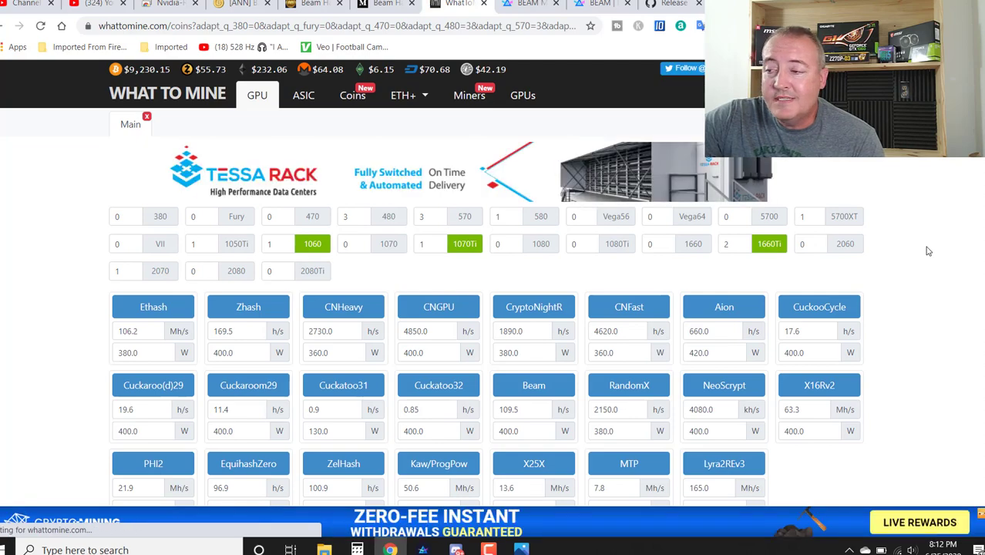
{"action": "scroll", "coordinate": [924, 248], "scroll_direction": "down", "scroll_amount": 12}
{"action": "scroll", "coordinate": [924, 245], "scroll_direction": "down", "scroll_amount": 9}
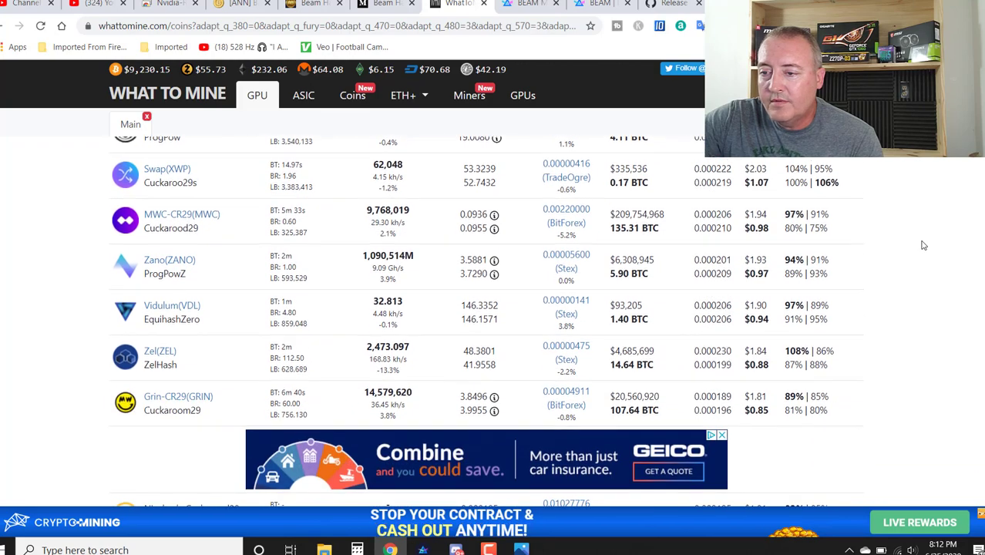
{"action": "scroll", "coordinate": [909, 233], "scroll_direction": "up", "scroll_amount": 1}
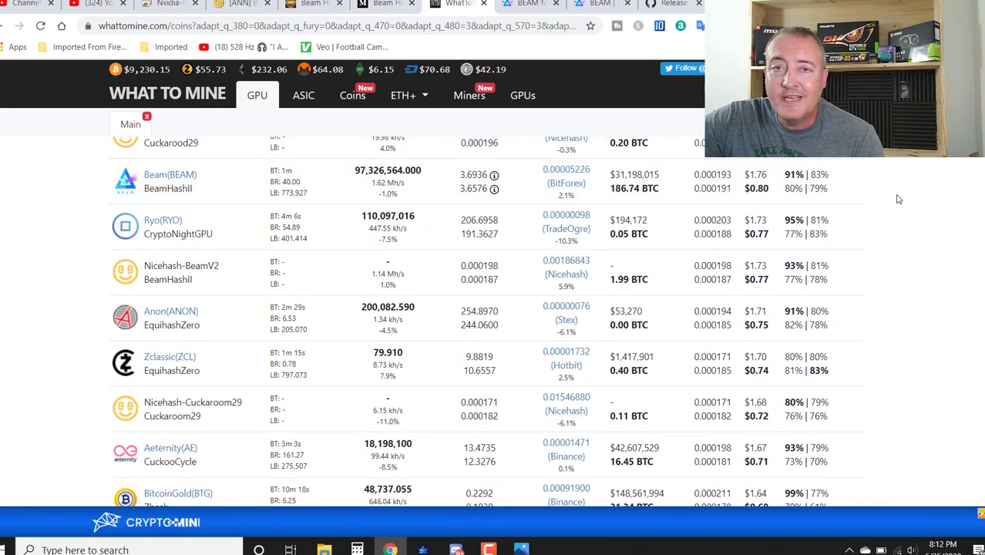
{"action": "scroll", "coordinate": [893, 235], "scroll_direction": "up", "scroll_amount": 8}
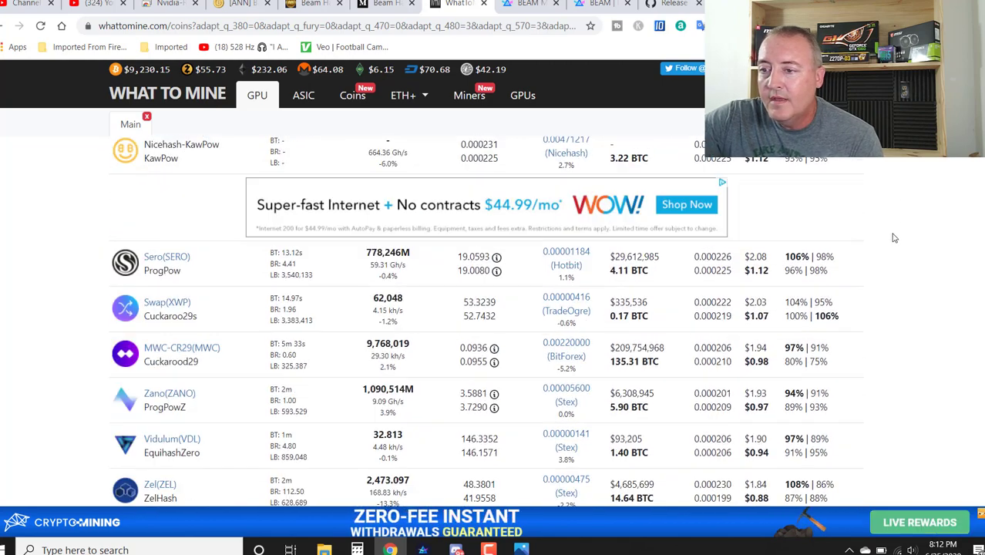
{"action": "scroll", "coordinate": [894, 237], "scroll_direction": "up", "scroll_amount": 5}
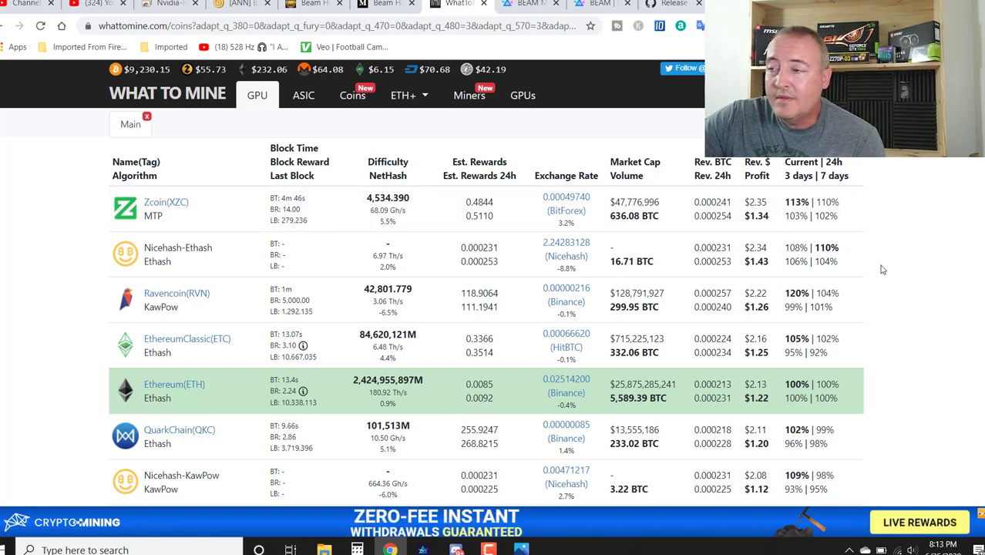
Scroll Beam's Windows downloads page to the 5.0.9328 releases, then bring up the local Beam wallets folder
{"action": "left_click", "coordinate": [532, 4]}
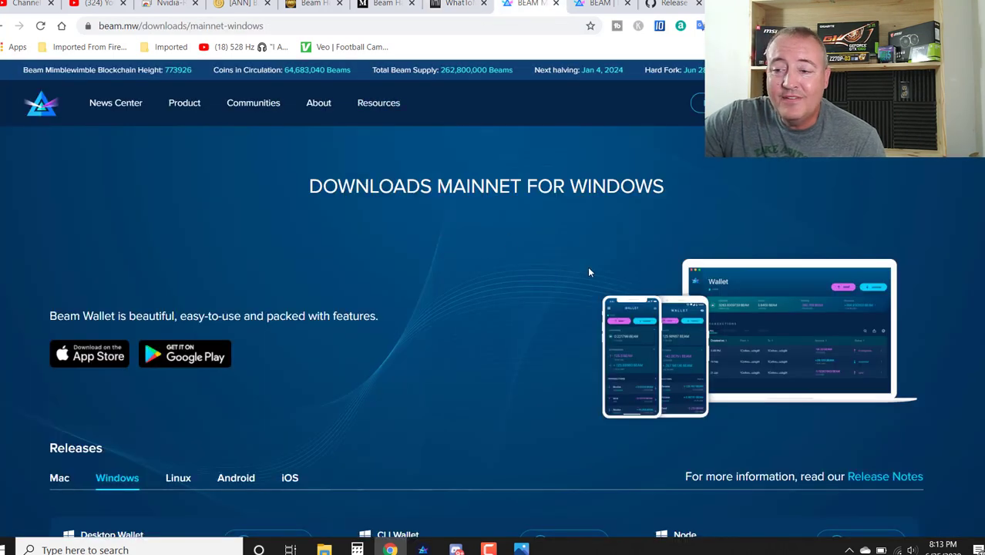
{"action": "scroll", "coordinate": [470, 240], "scroll_direction": "down", "scroll_amount": 3}
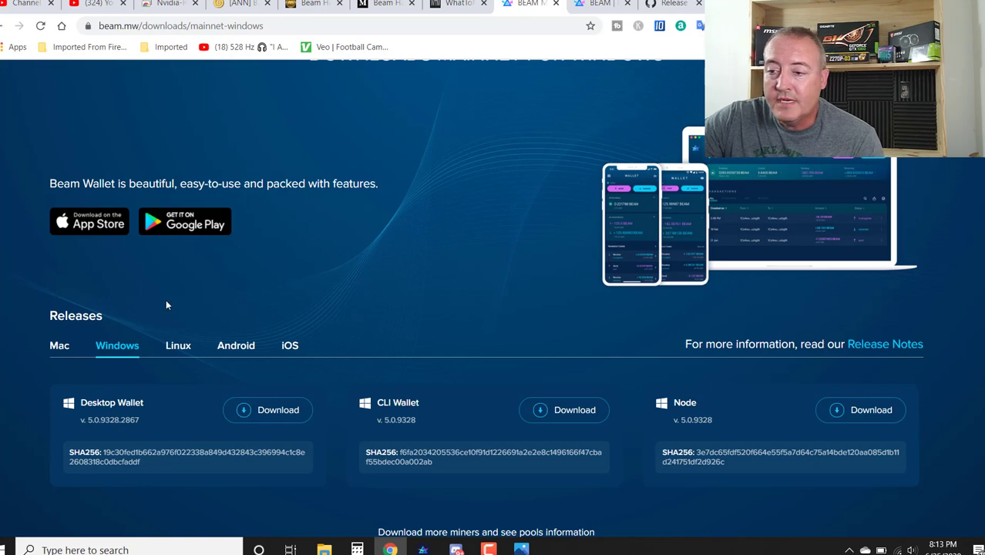
{"action": "scroll", "coordinate": [412, 275], "scroll_direction": "down", "scroll_amount": 1}
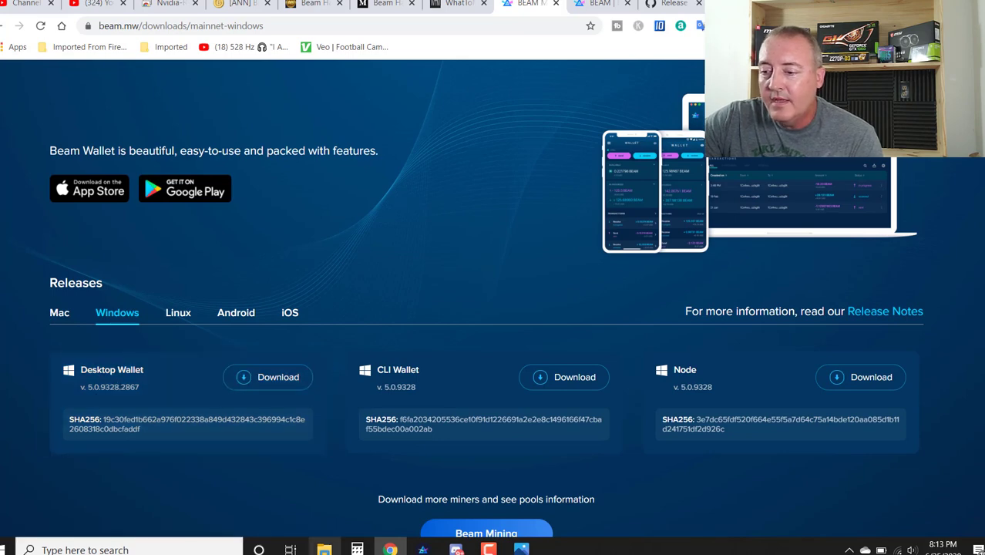
{"action": "left_click", "coordinate": [324, 549]}
Reposition File Explorer and open the Beam Hash 3 Update folder with the 5.0.9328.2867 installer
{"action": "left_click_drag", "start_coordinate": [567, 107], "coordinate": [460, 79]}
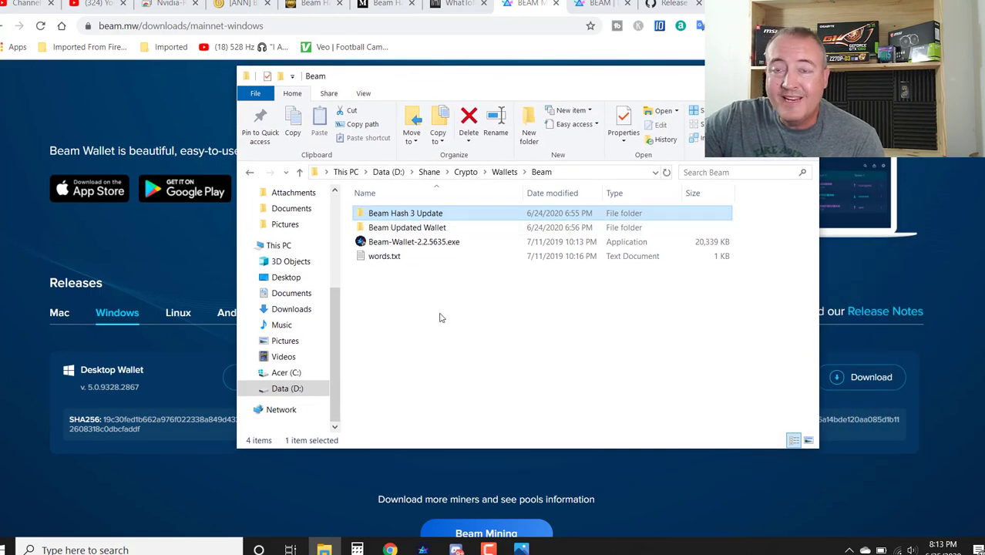
{"action": "double_click", "coordinate": [424, 215]}
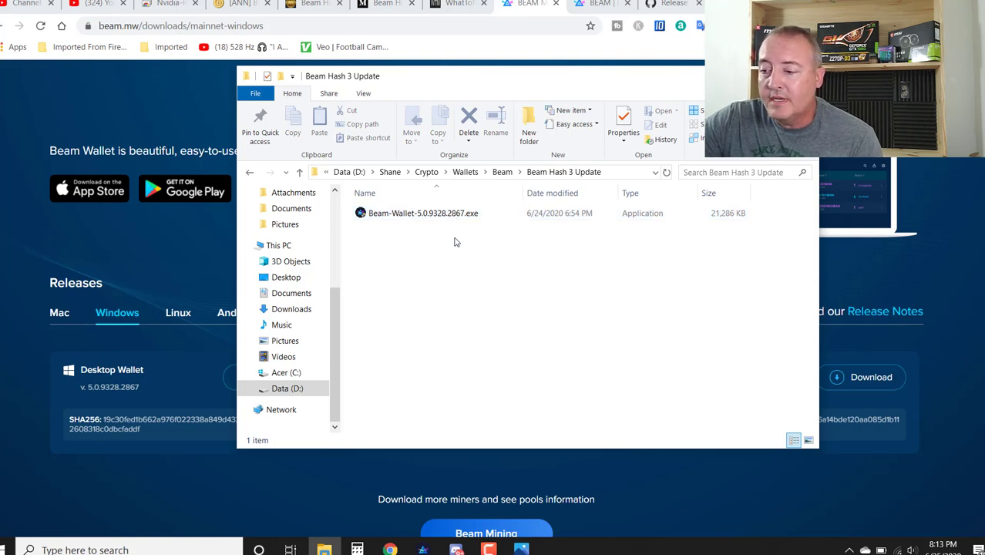
{"action": "left_click", "coordinate": [521, 549]}
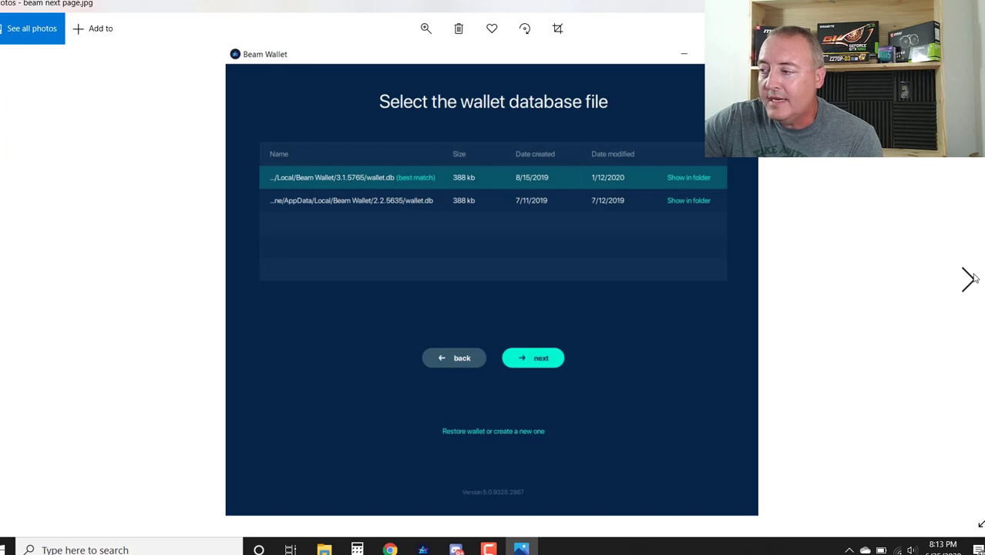
Advance through the wallet migration, password and loading-wallet sync screenshots
{"action": "left_click", "coordinate": [969, 279]}
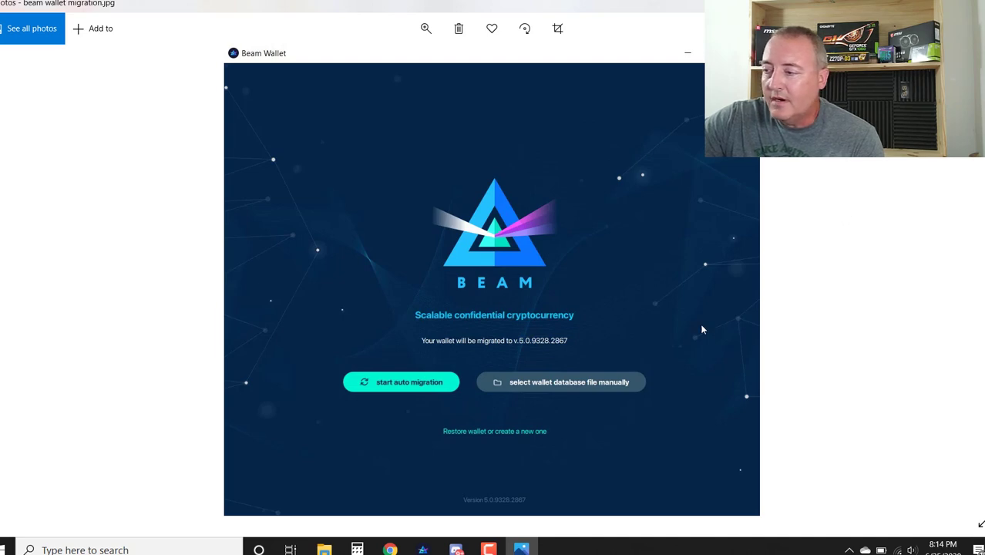
{"action": "left_click", "coordinate": [967, 278]}
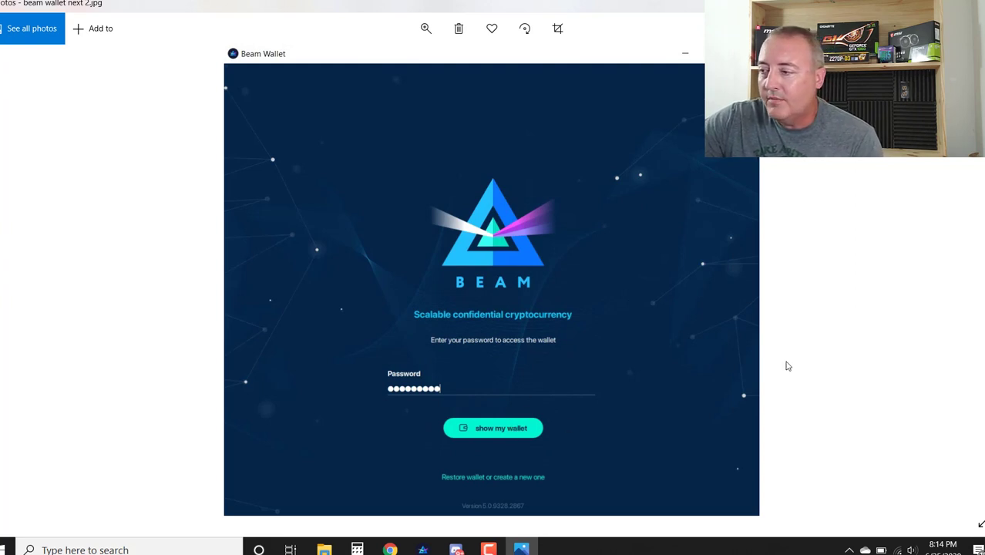
{"action": "left_click", "coordinate": [968, 279]}
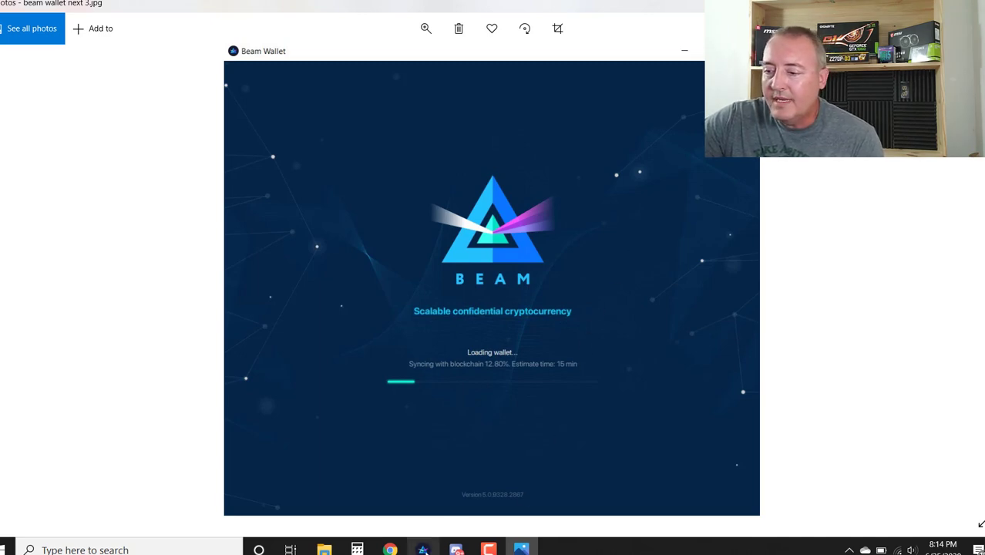
Tour Beam Wallet's Atomic Swaps, Addresses, Notifications and UTXO pages, ending on the 1.74873498 BEAM overview
{"action": "left_click", "coordinate": [422, 549]}
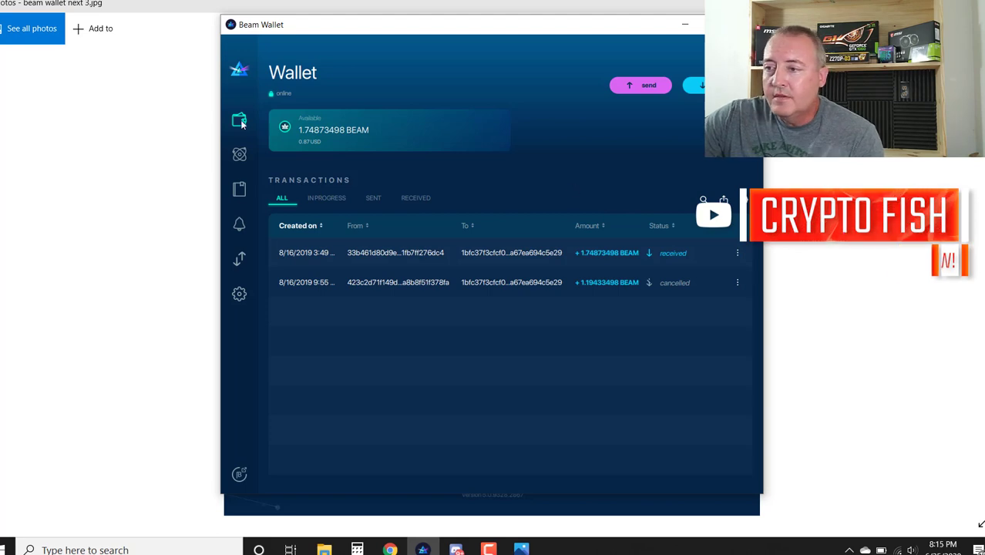
{"action": "left_click", "coordinate": [241, 154]}
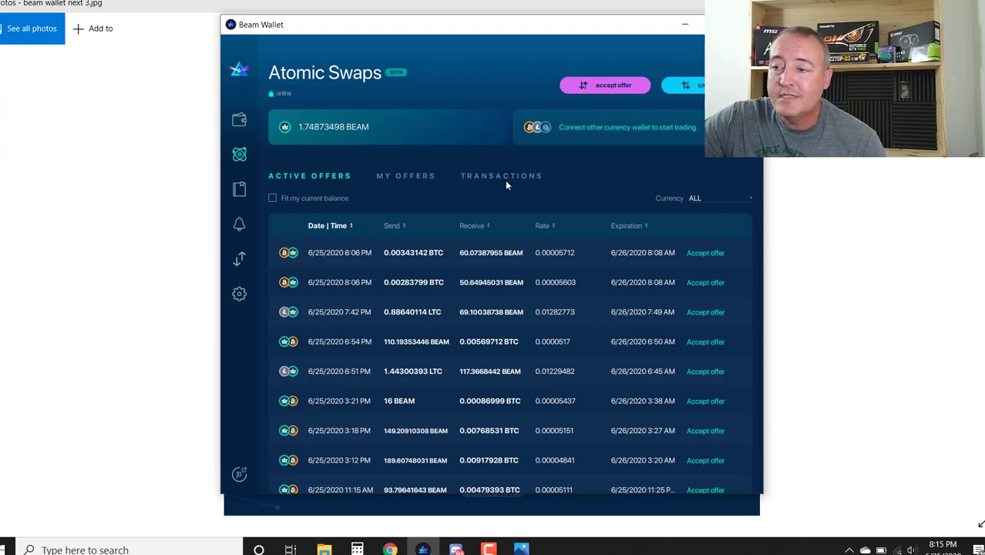
{"action": "left_click", "coordinate": [240, 189]}
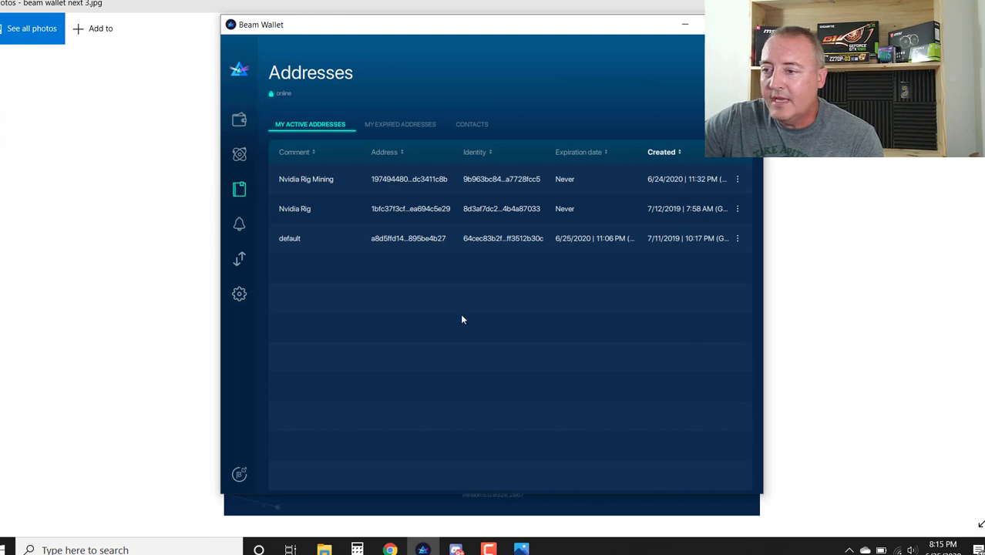
{"action": "left_click", "coordinate": [239, 225]}
{"action": "left_click", "coordinate": [243, 260]}
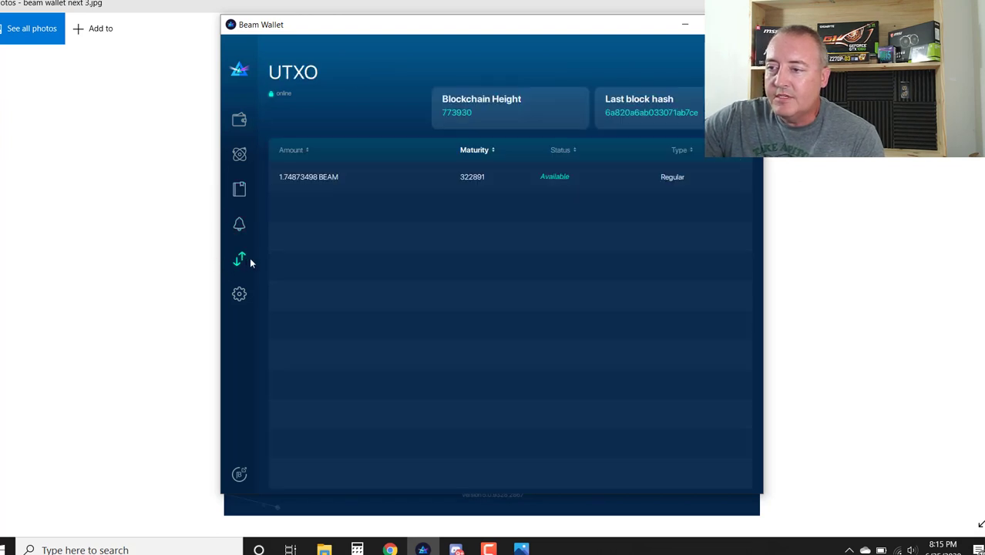
{"action": "left_click", "coordinate": [240, 121]}
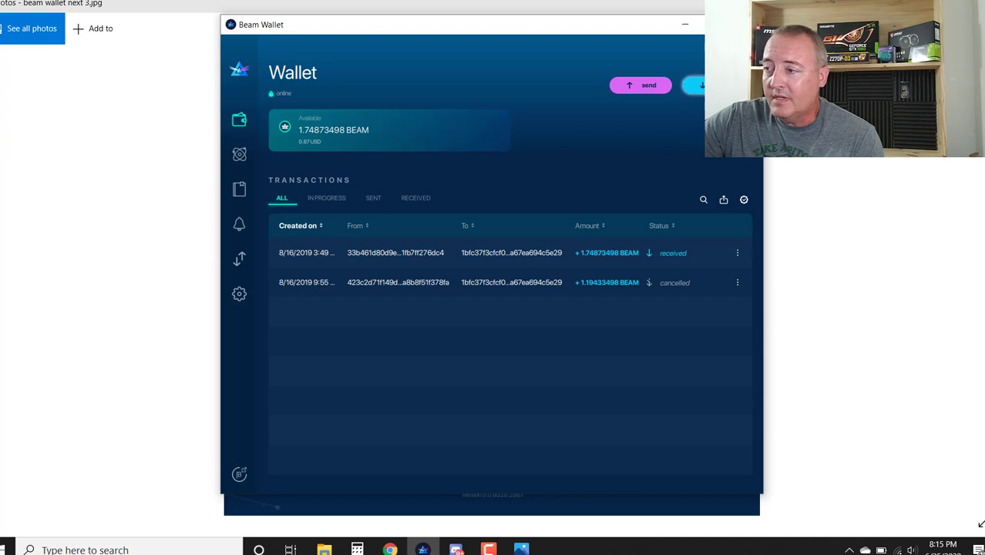
Create a never-expiring receive address with comment 'test' and copy it
{"action": "left_click", "coordinate": [696, 84]}
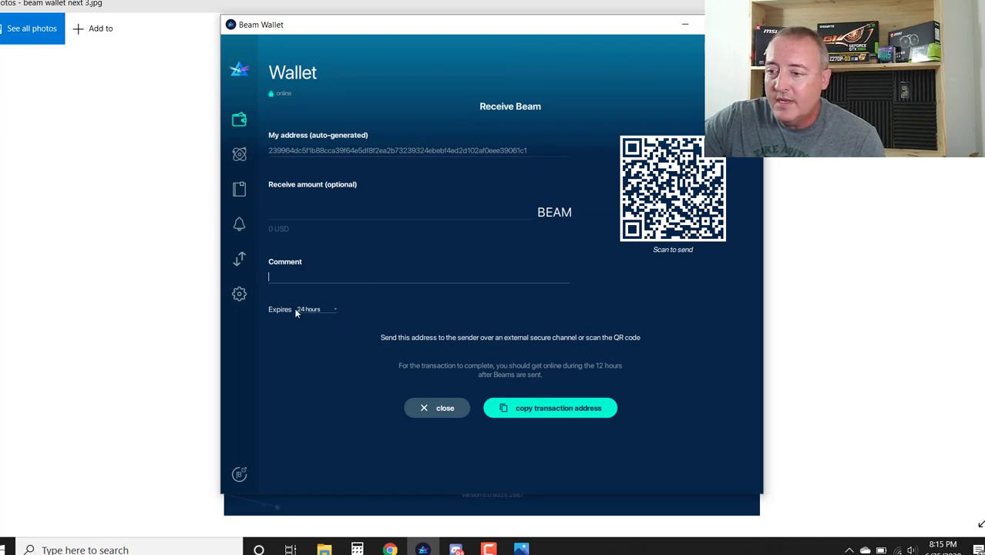
{"action": "left_click", "coordinate": [335, 309]}
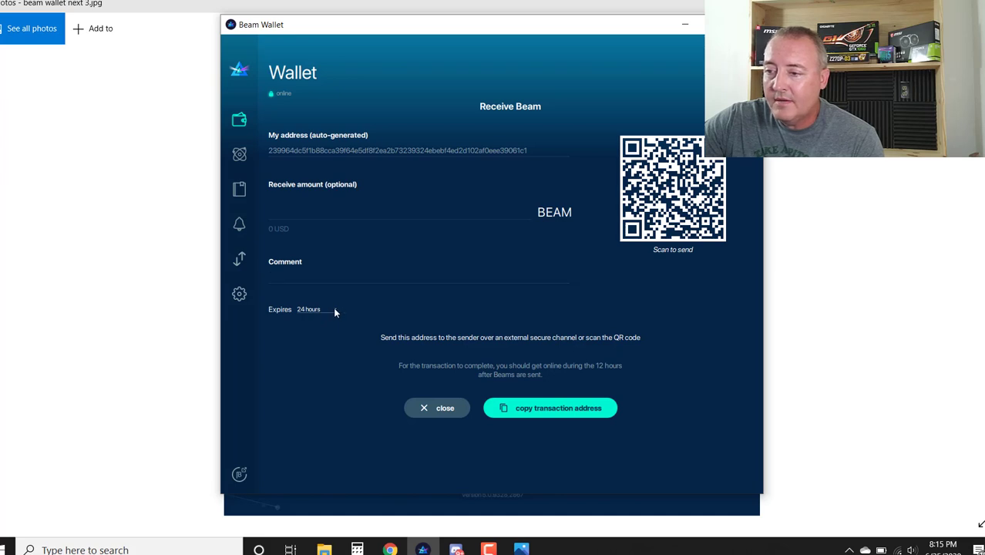
{"action": "left_click", "coordinate": [335, 309]}
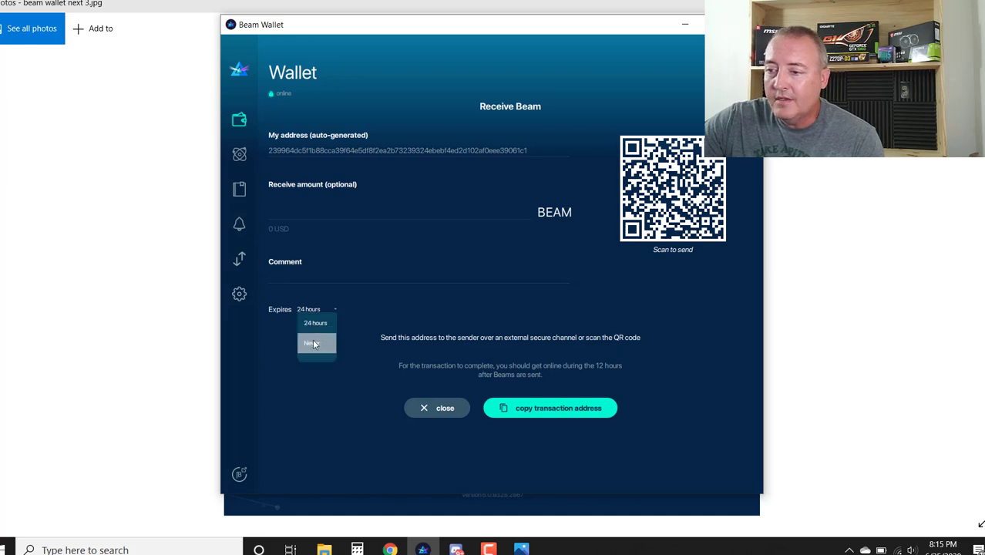
{"action": "left_click", "coordinate": [310, 283]}
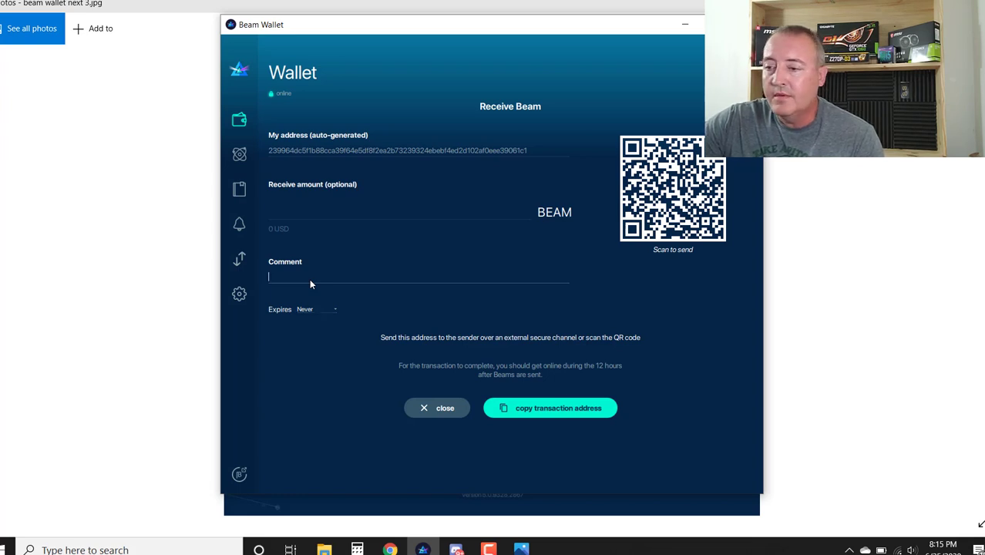
{"action": "type", "text": "test"}
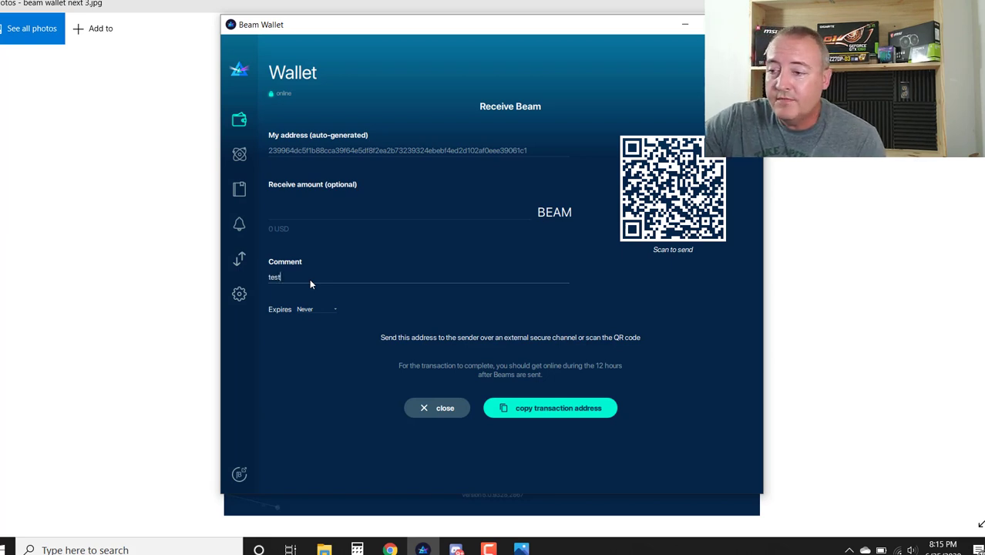
{"action": "left_click", "coordinate": [551, 417]}
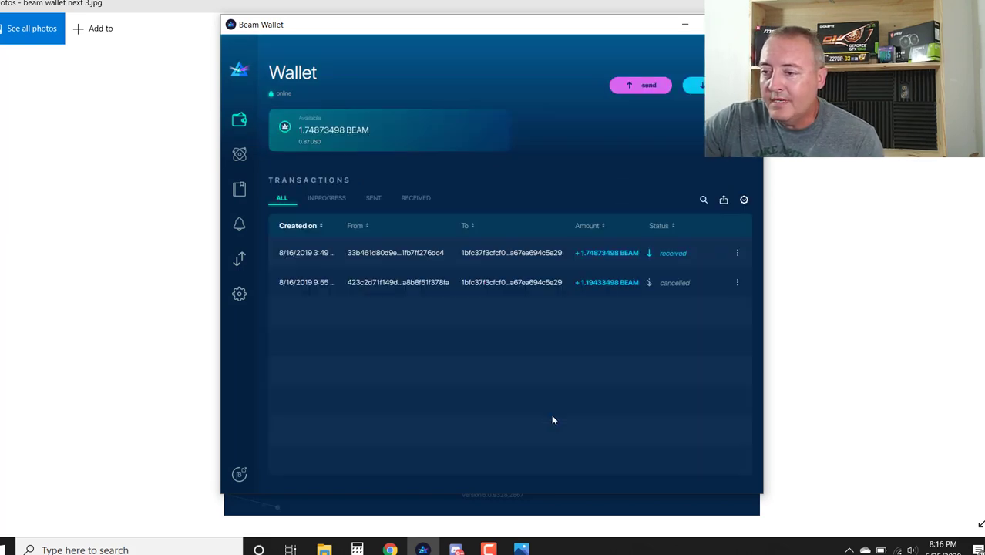
Check the Addresses list for the 'test' address expiring Never and bring up its copy menu
{"action": "left_click", "coordinate": [241, 189]}
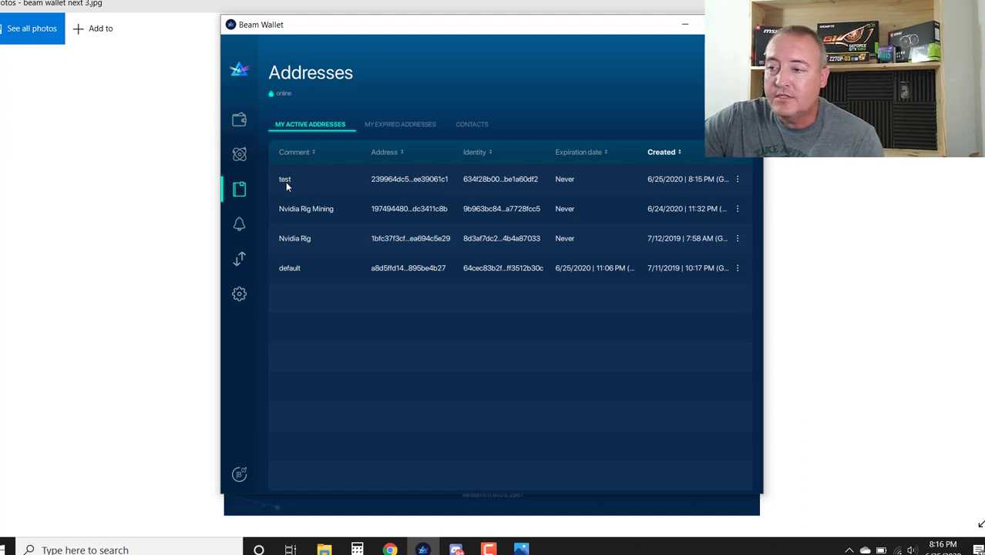
{"action": "right_click", "coordinate": [404, 180]}
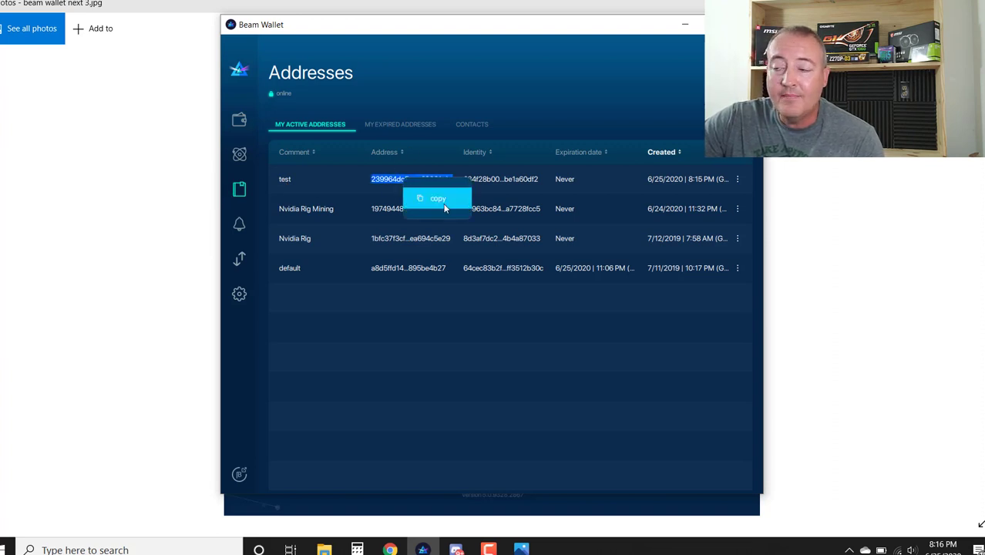
{"action": "left_click", "coordinate": [436, 95]}
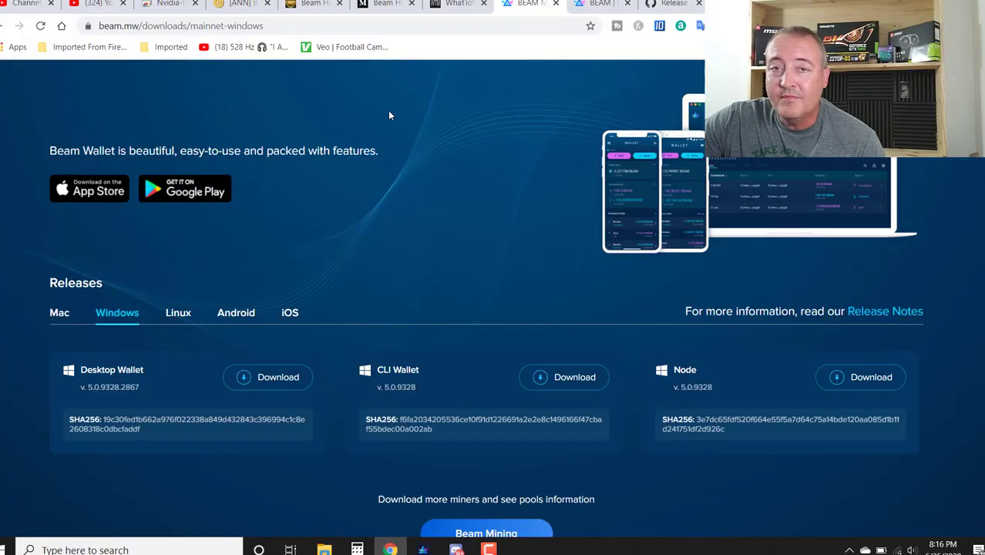
Scroll the GitHub lolMiner 1.0 release notes down to its download assets, then go to the rig's remote desktop
{"action": "left_click", "coordinate": [669, 4]}
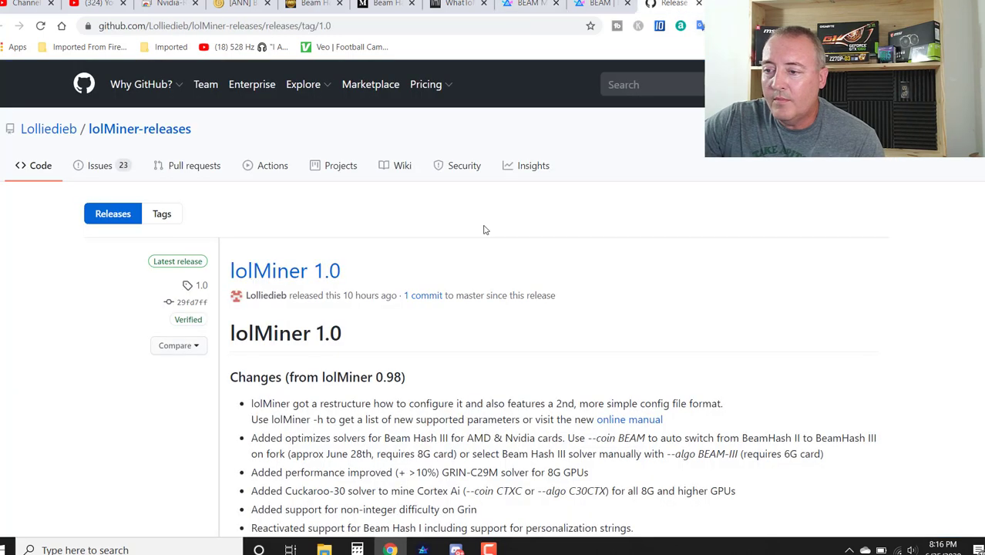
{"action": "scroll", "coordinate": [484, 231], "scroll_direction": "down", "scroll_amount": 1}
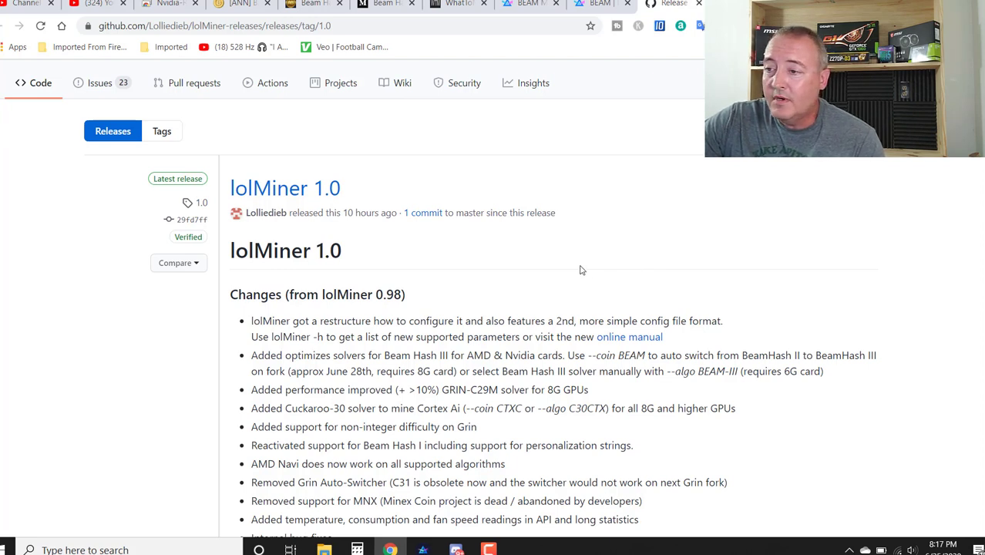
{"action": "scroll", "coordinate": [501, 245], "scroll_direction": "down", "scroll_amount": 10}
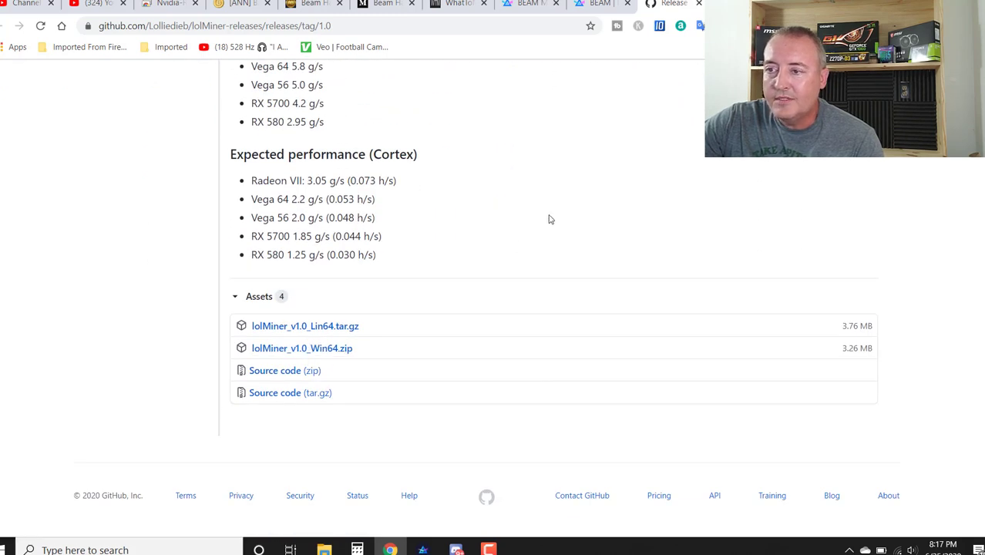
{"action": "left_click", "coordinate": [158, 7]}
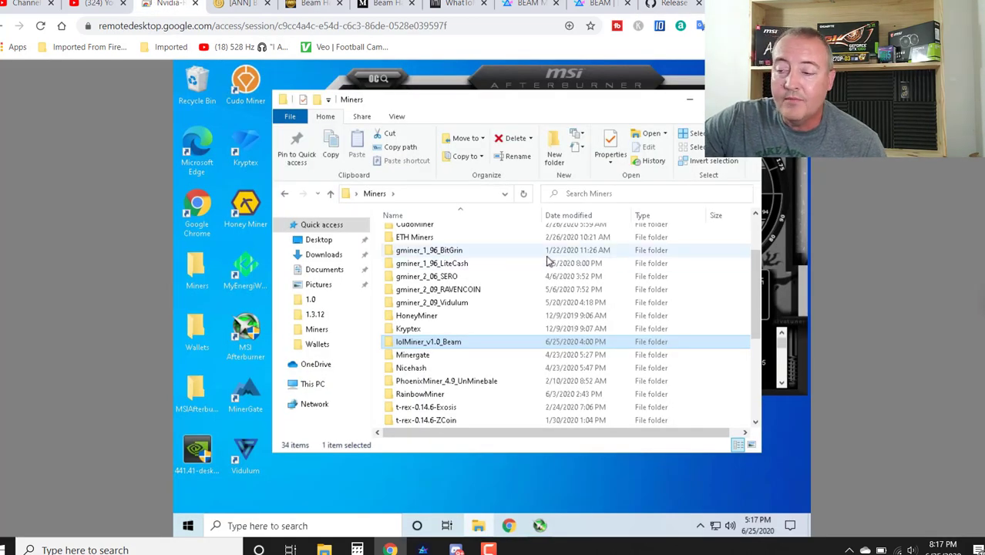
Go into lolMiner_v1.0_Beam\1.0 and bring up the context menu for the Beam-New batch file
{"action": "double_click", "coordinate": [457, 347]}
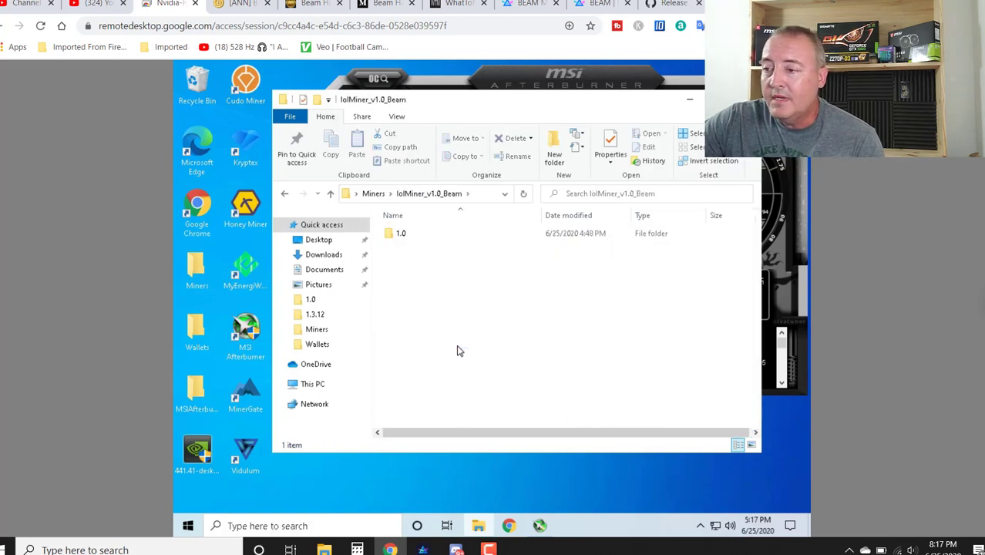
{"action": "left_click", "coordinate": [401, 234]}
{"action": "double_click", "coordinate": [401, 234]}
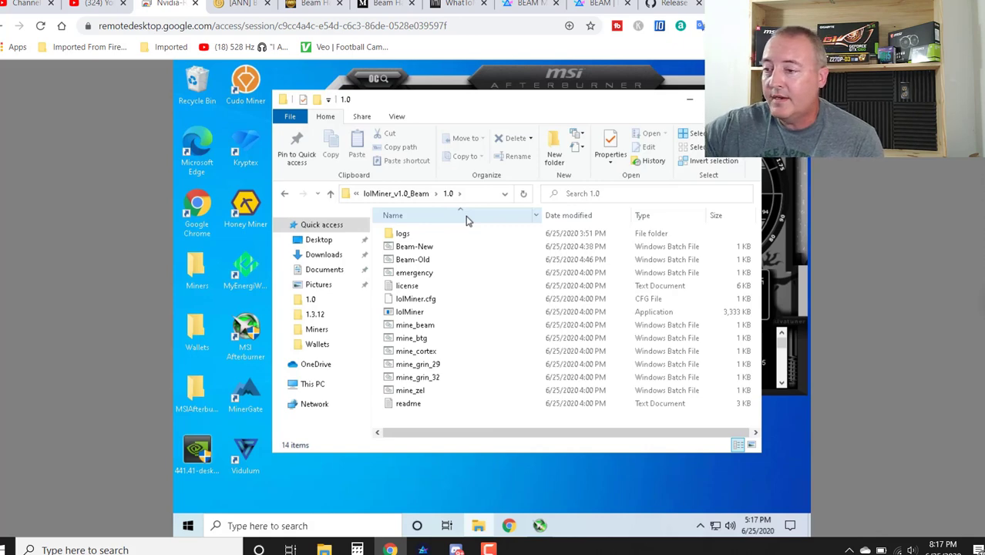
{"action": "left_click", "coordinate": [424, 246]}
{"action": "right_click", "coordinate": [424, 247]}
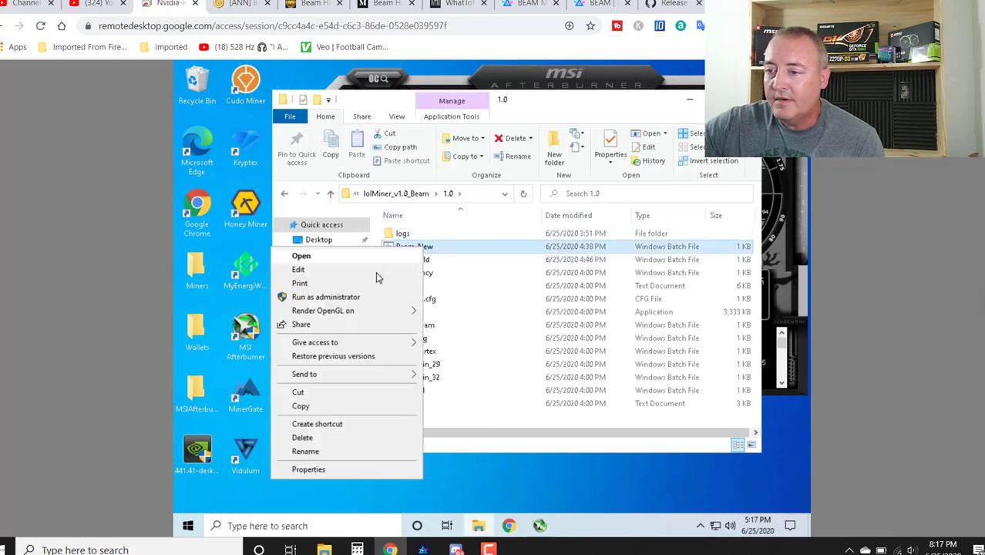
Edit Beam-New in Notepad to view its beam.2miners.com:5252 pool and wallet settings
{"action": "left_click", "coordinate": [375, 270]}
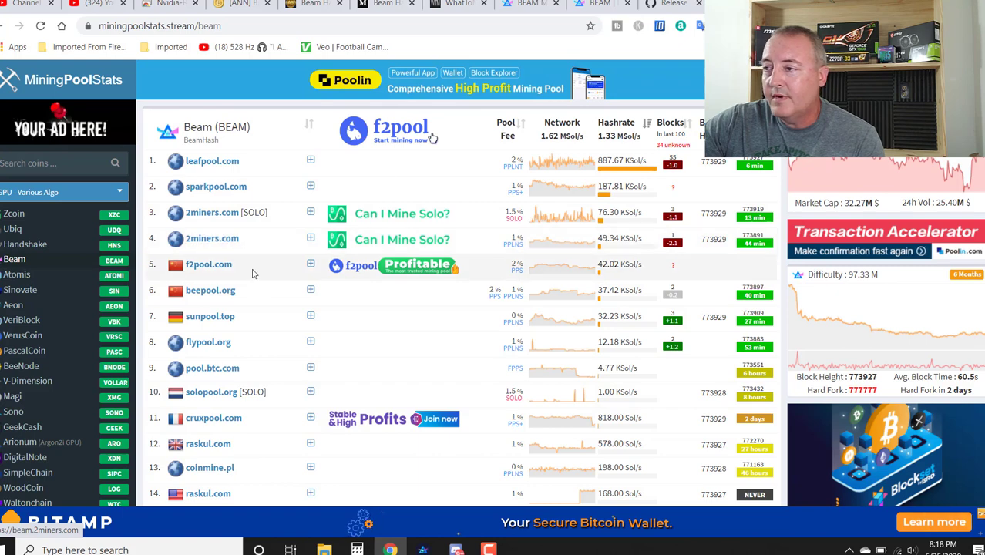
After reviewing the Beam pools, switch back to the Nvidia rig's remote-desktop session
{"action": "left_click", "coordinate": [165, 3]}
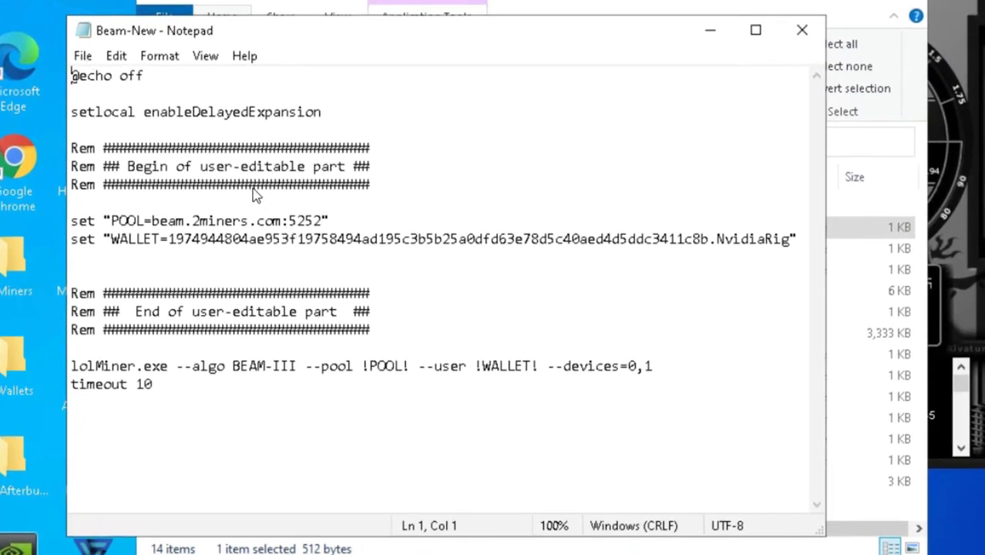
Save the Beam-New script as a new file run.bat in the lolMiner 1.0 folder
{"action": "left_click", "coordinate": [83, 56]}
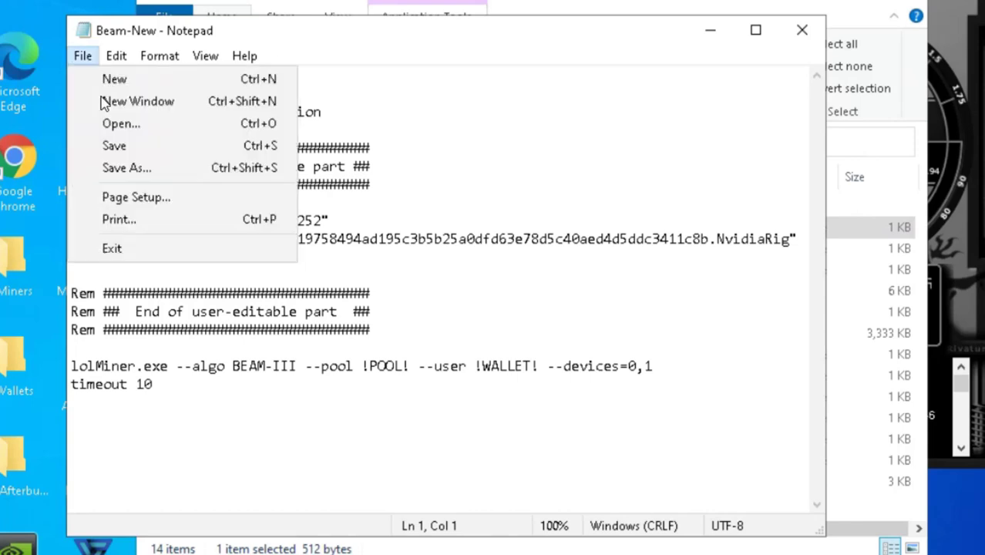
{"action": "left_click", "coordinate": [135, 170]}
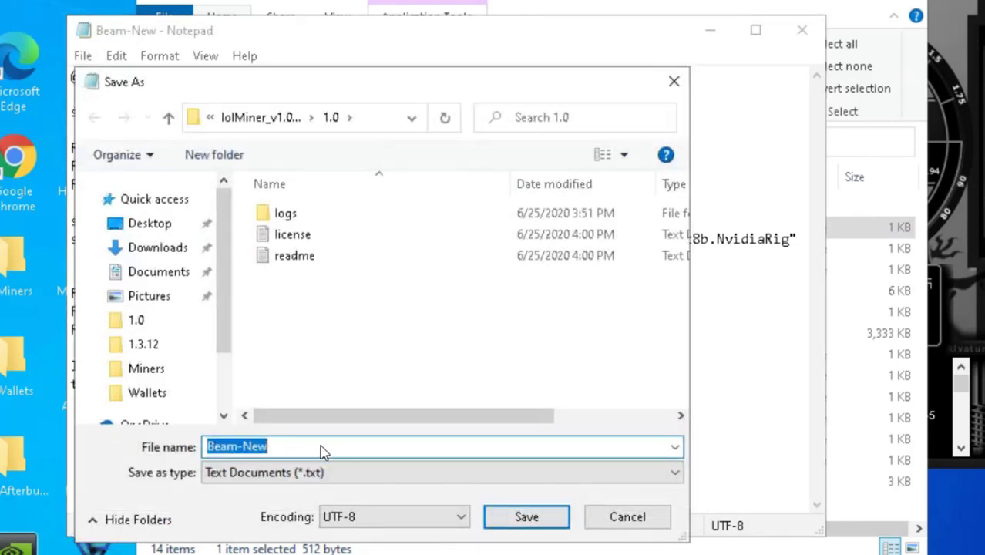
{"action": "left_click", "coordinate": [320, 452]}
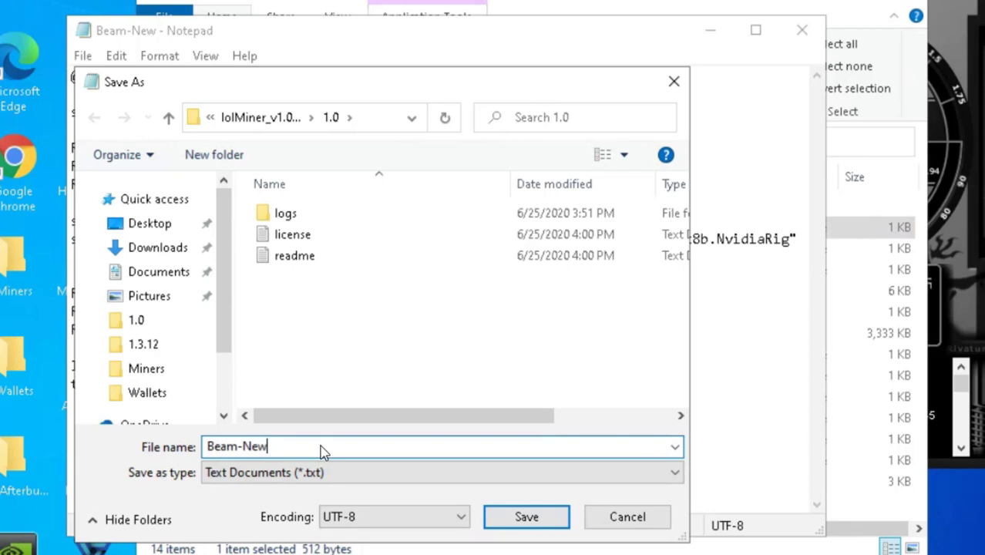
{"action": "key", "text": "BackSpace"}
{"action": "key", "text": "BackSpace"}
{"action": "key", "text": "BackSpace"}
{"action": "key", "text": "BackSpace"}
{"action": "key", "text": "BackSpace"}
{"action": "key", "text": "BackSpace"}
{"action": "key", "text": "BackSpace"}
{"action": "key", "text": "BackSpace"}
{"action": "type", "text": "run.bat"}
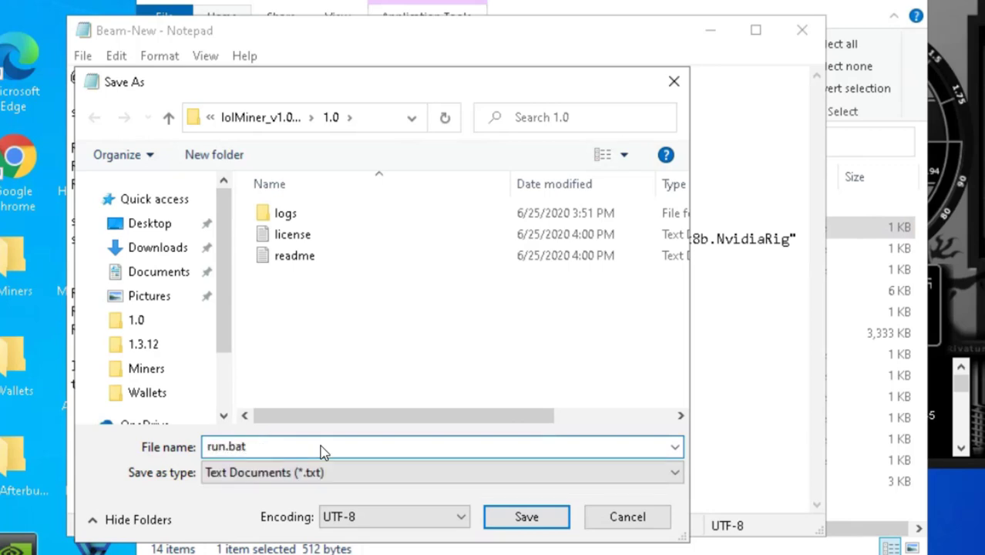
{"action": "left_click", "coordinate": [527, 517]}
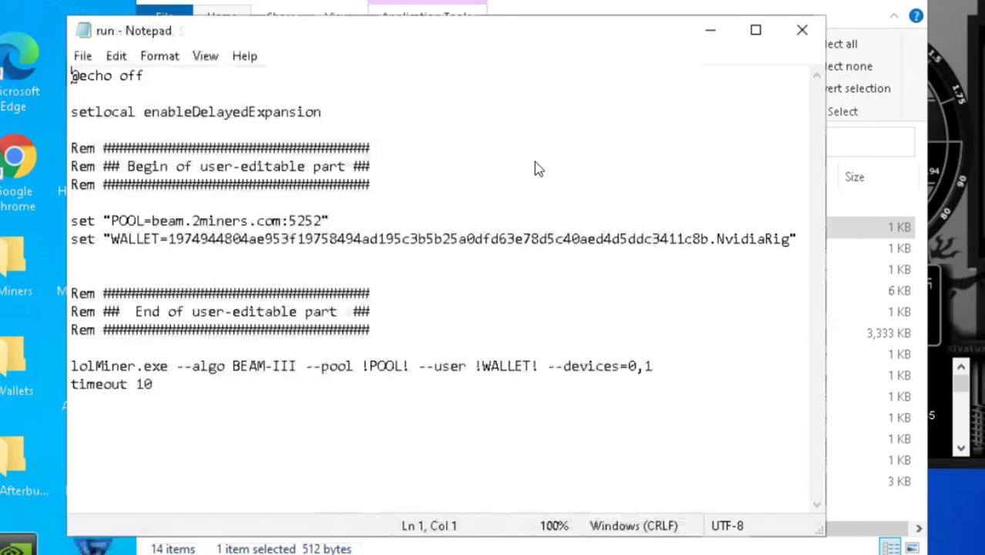
{"action": "left_click", "coordinate": [594, 4]}
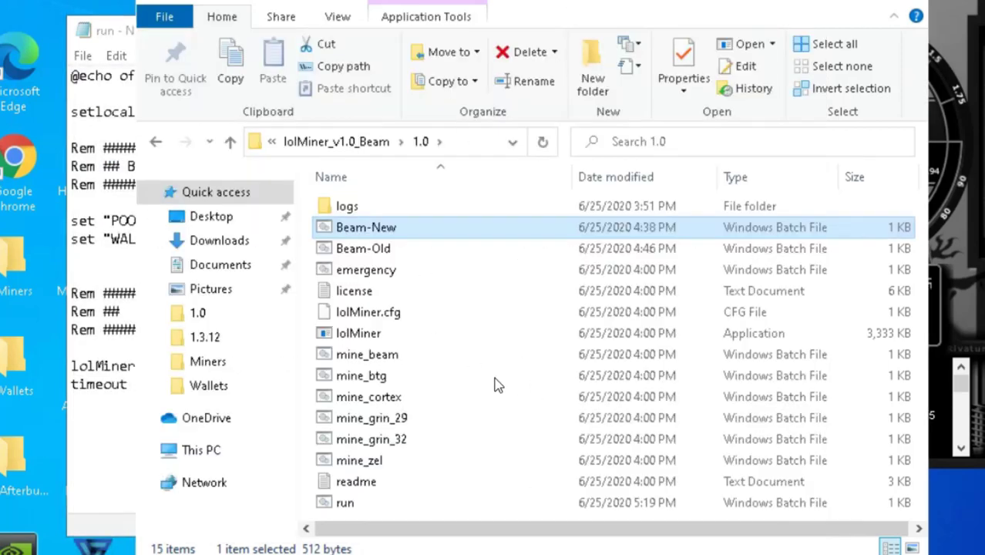
Run run.bat so lolMiner mines on beam.2miners.com:5252, then close the miner window
{"action": "double_click", "coordinate": [345, 502]}
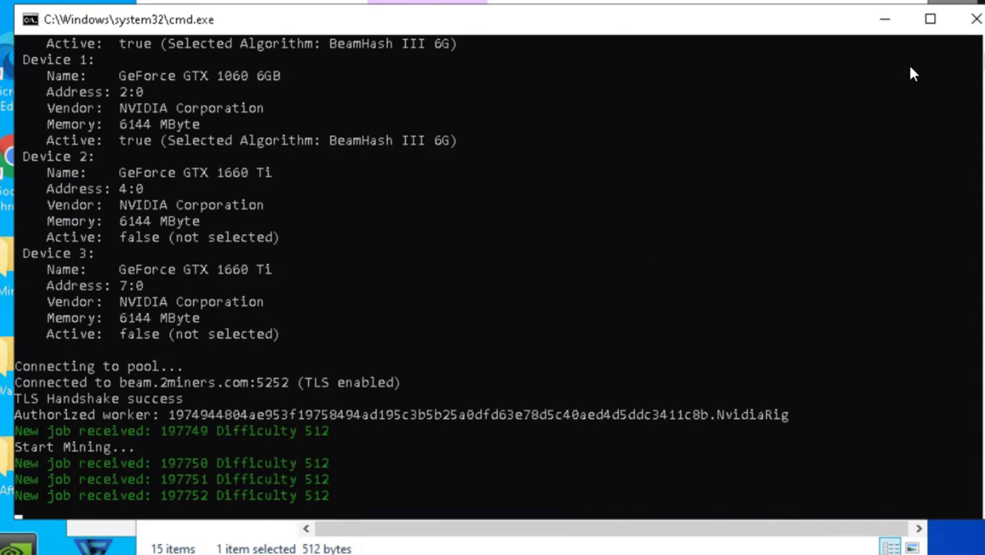
{"action": "key", "text": "alt+F4"}
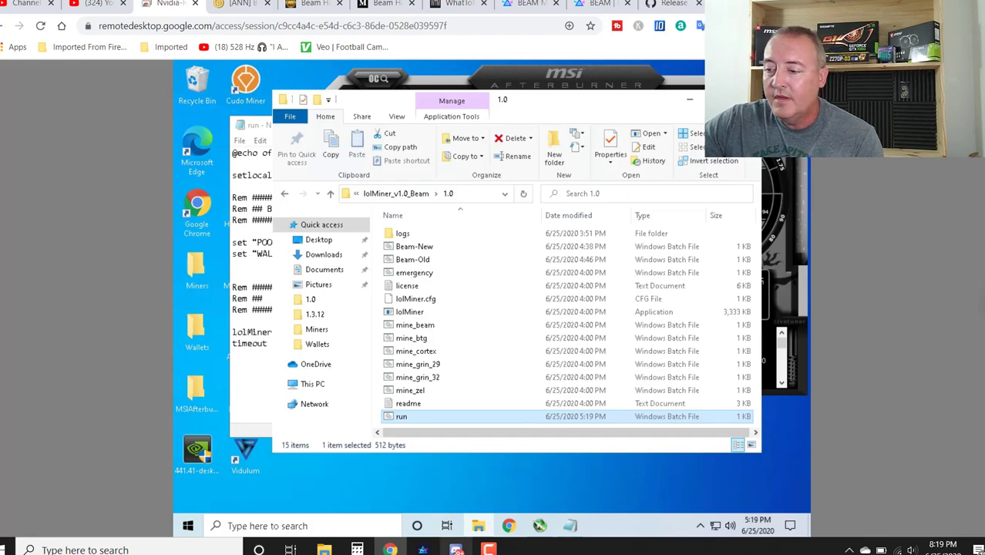
Switch to Discord's Beam server and view the mining-and-pools channel chat
{"action": "left_click", "coordinate": [456, 550]}
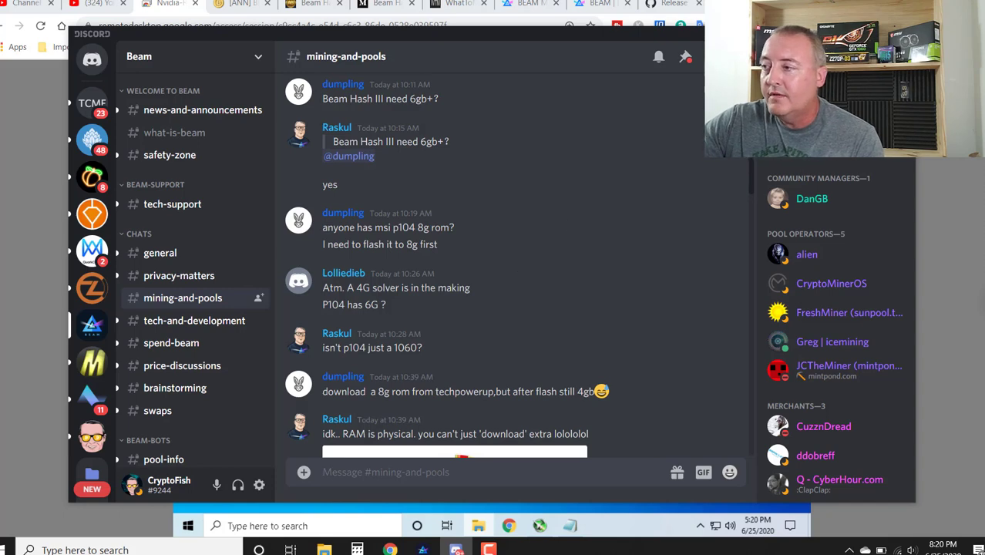
Return to the rig's 1.0 folder and bring the run script in Notepad to the front
{"action": "key", "text": "alt+Tab"}
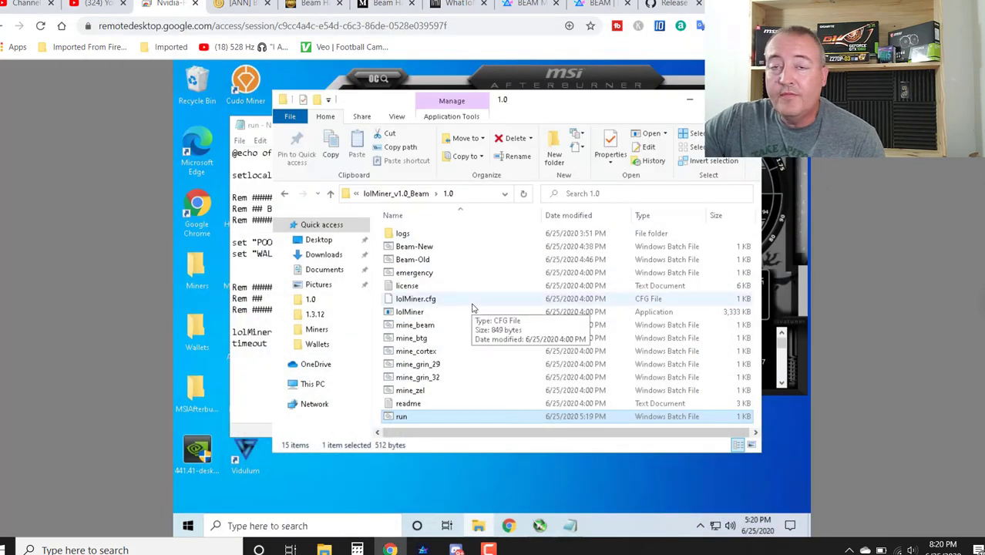
{"action": "left_click", "coordinate": [414, 246]}
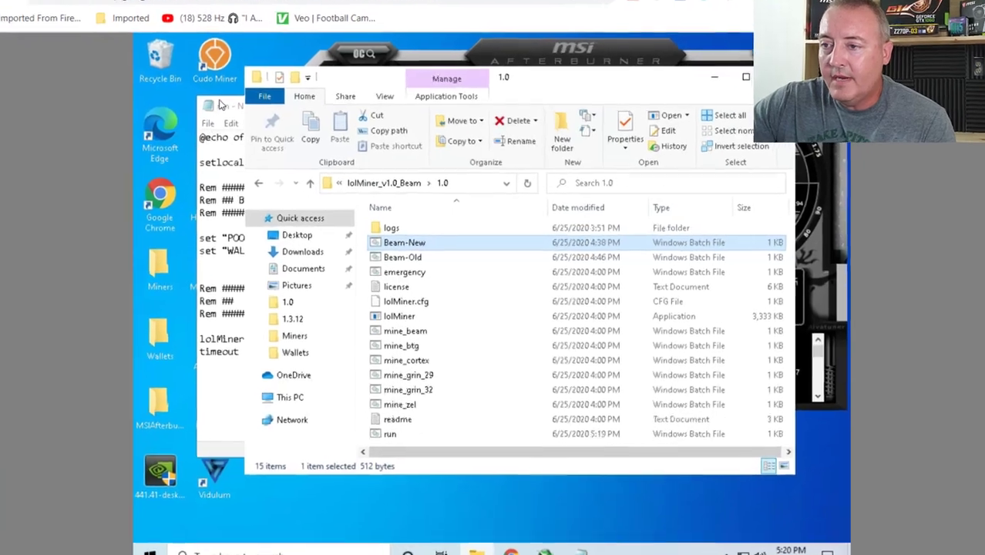
{"action": "left_click", "coordinate": [221, 104]}
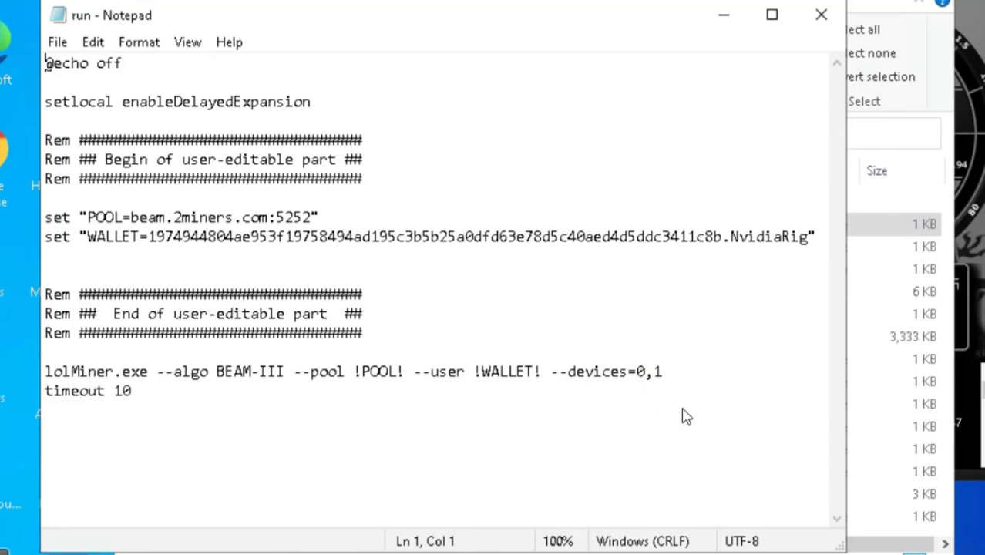
{"action": "key", "text": "alt+Tab"}
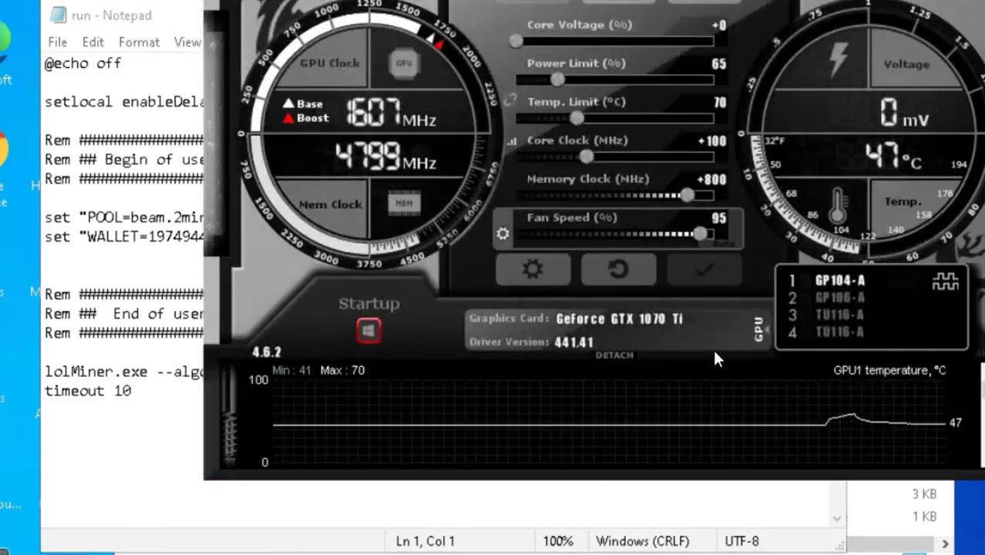
{"action": "mouse_move", "coordinate": [696, 394]}
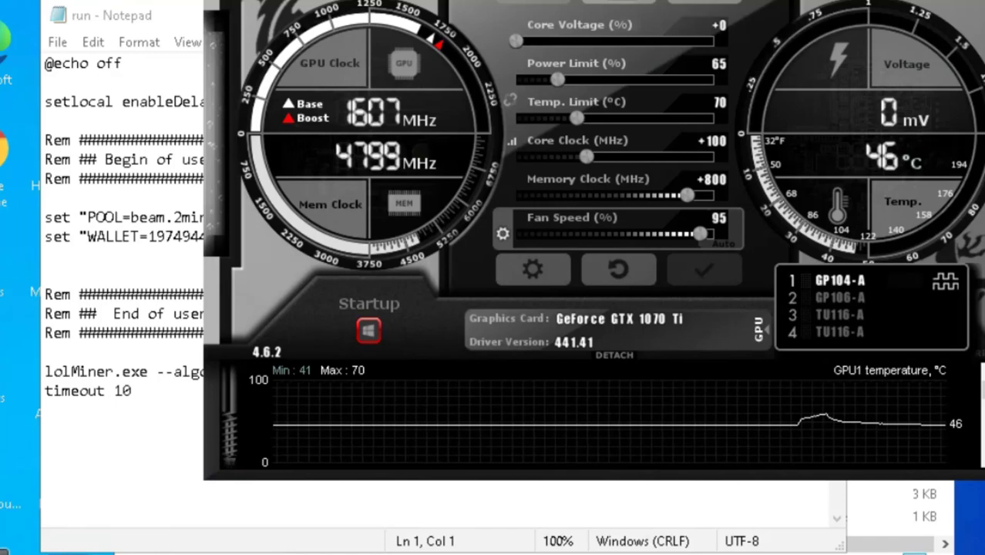
{"action": "key", "text": "alt+Tab"}
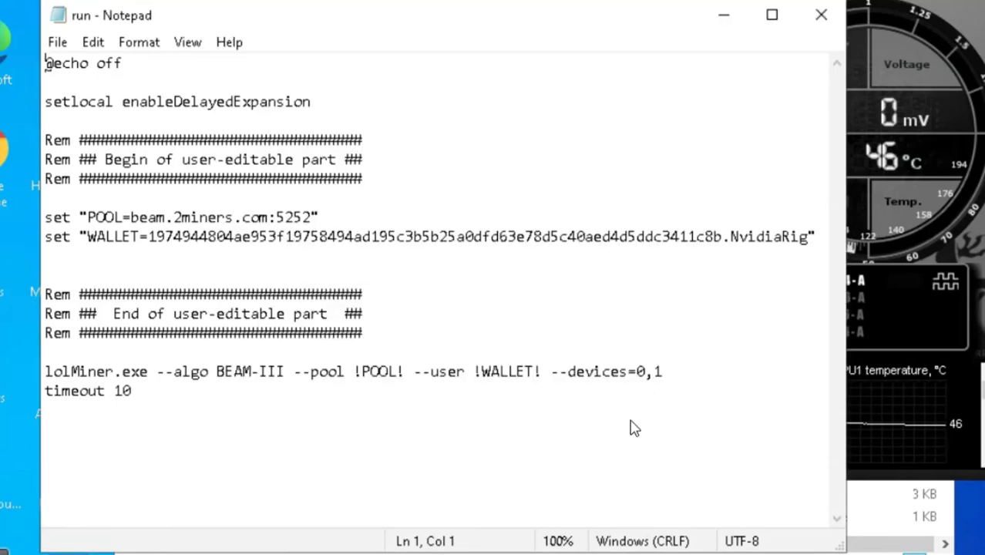
Change the lolMiner line's device list from --devices=0,1 to --devices=0, without saving
{"action": "left_click", "coordinate": [670, 378]}
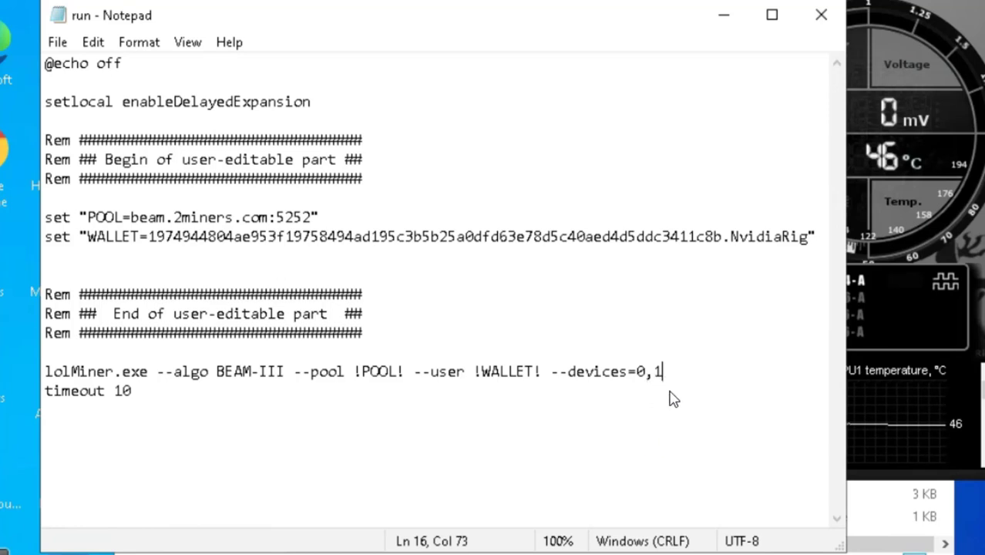
{"action": "key", "text": "BackSpace"}
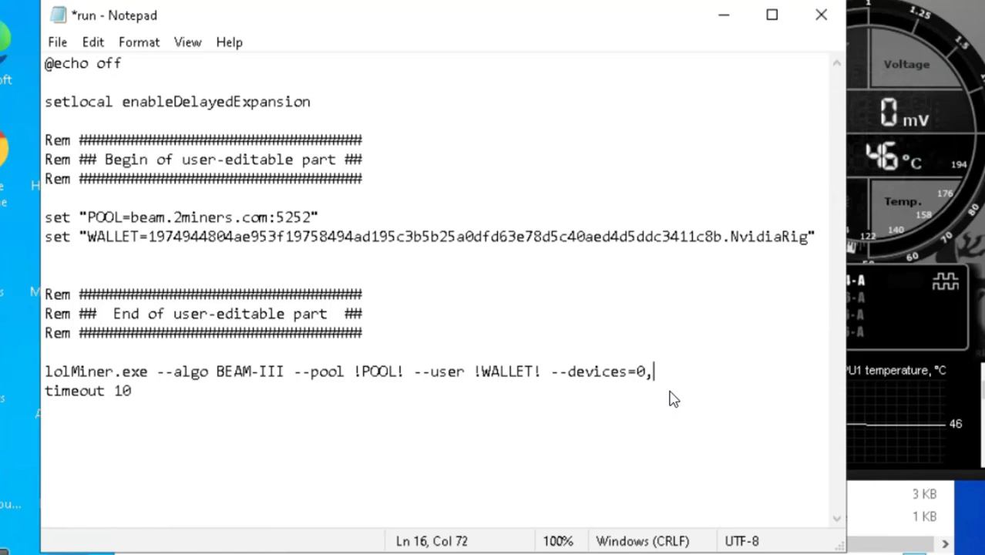
{"action": "type", "text": "2"}
{"action": "key", "text": "BackSpace"}
Close the run script without saving its edits and launch Beam-Old.bat to start mining
{"action": "left_click", "coordinate": [823, 15]}
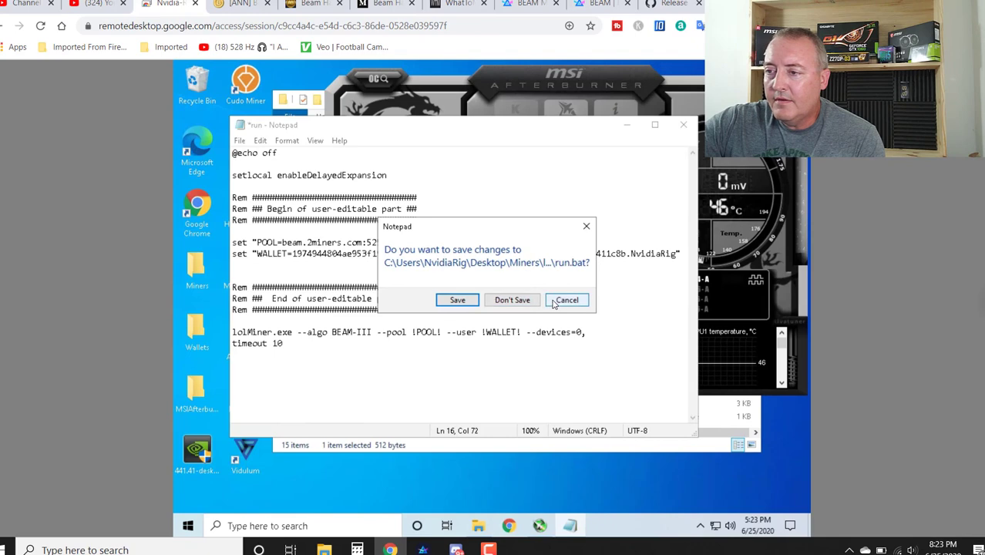
{"action": "left_click", "coordinate": [571, 301]}
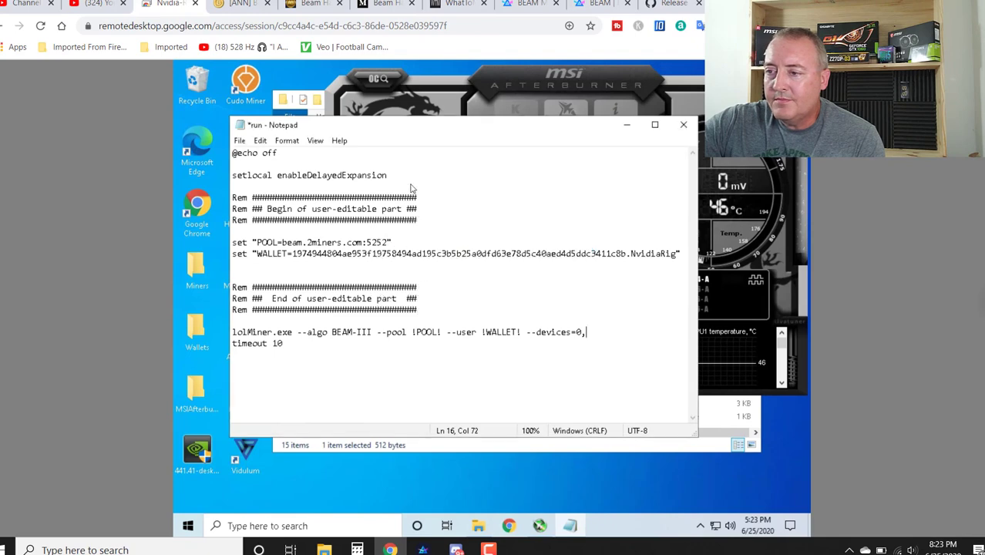
{"action": "left_click", "coordinate": [683, 124]}
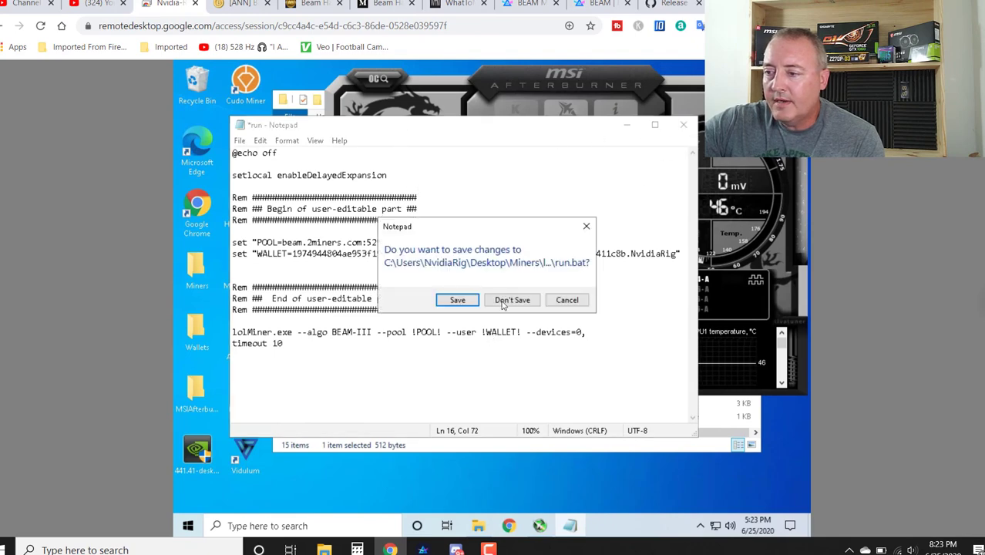
{"action": "left_click", "coordinate": [505, 301]}
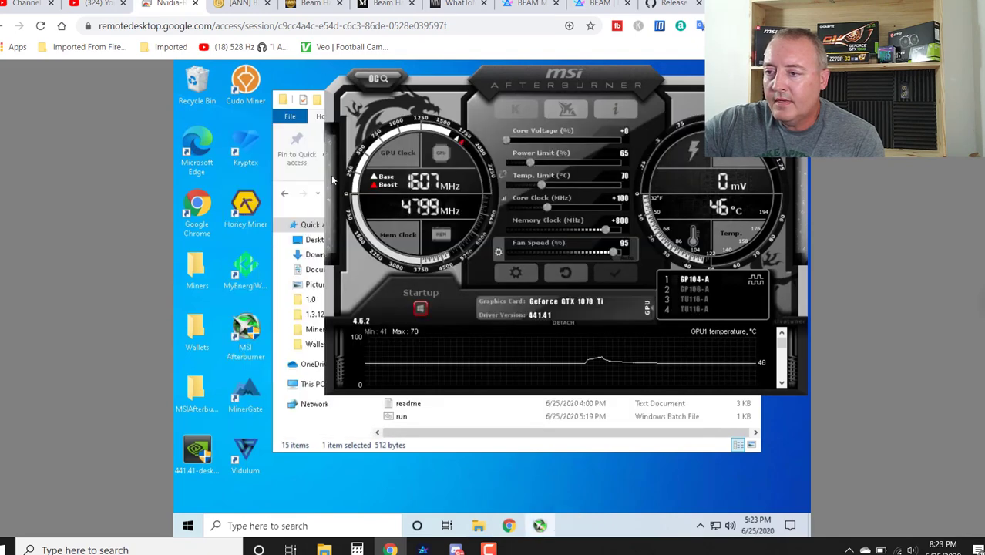
{"action": "left_click", "coordinate": [429, 428]}
{"action": "double_click", "coordinate": [424, 262]}
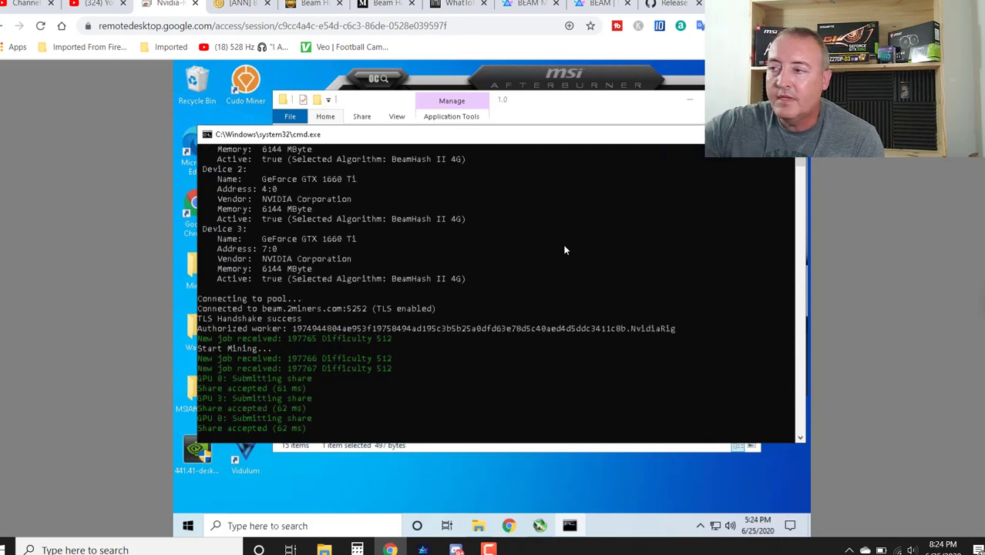
Reload the 2Miners account stats and scroll to Workers, showing NvidiaRig online at 1.14 S/s
{"action": "left_click", "coordinate": [601, 3]}
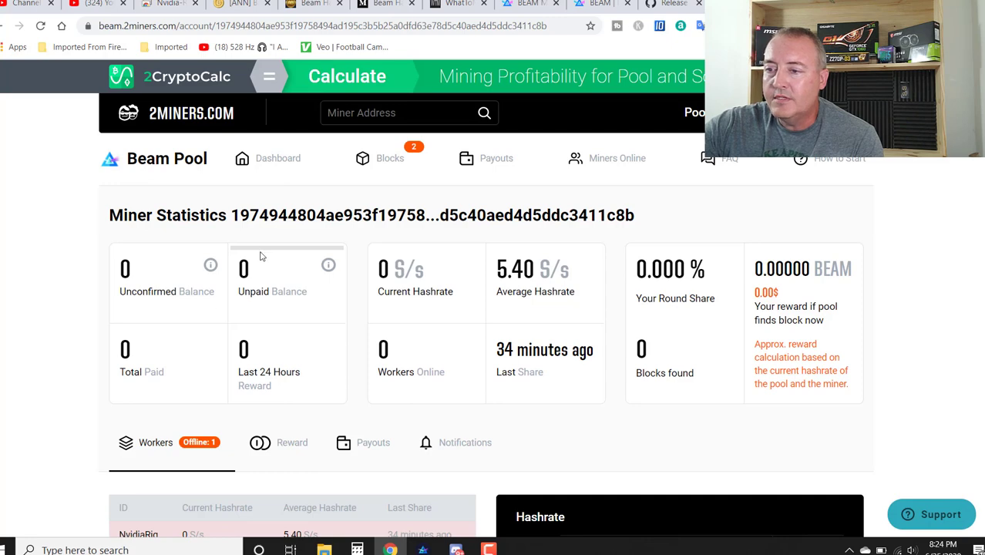
{"action": "left_click", "coordinate": [40, 26]}
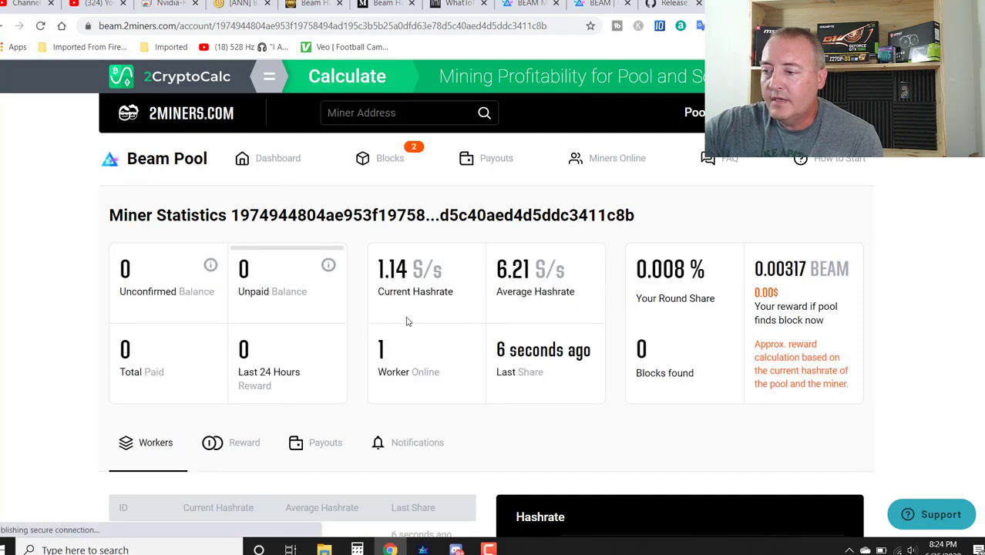
{"action": "scroll", "coordinate": [60, 343], "scroll_direction": "down", "scroll_amount": 2}
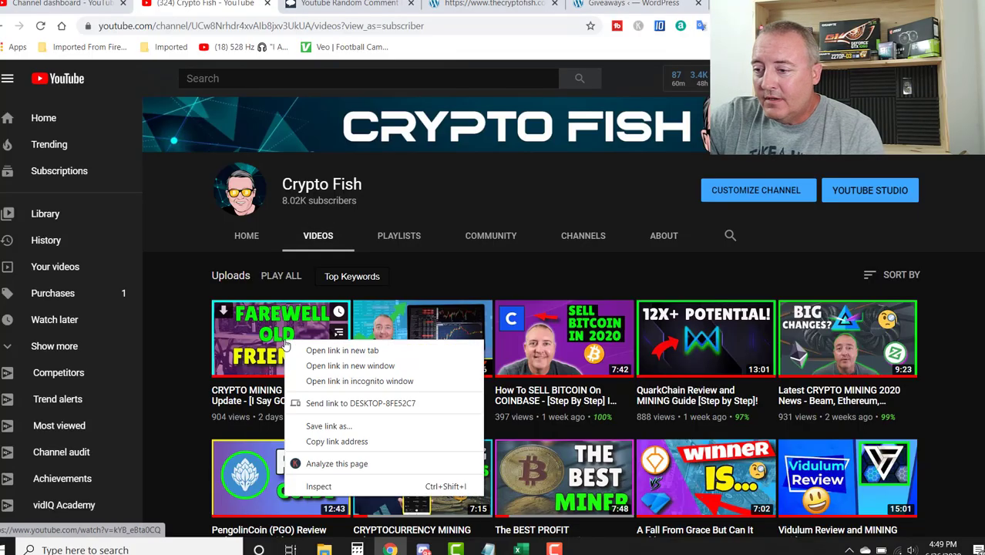
Copy the latest YouTube video's link into Comment Picker's Youtube video URL field
{"action": "left_click", "coordinate": [332, 441]}
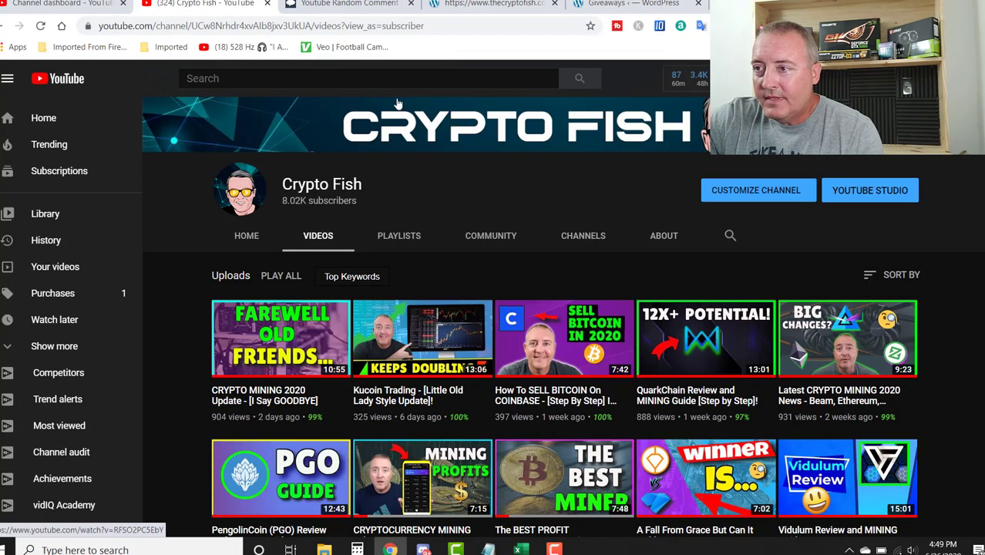
{"action": "left_click", "coordinate": [350, 5]}
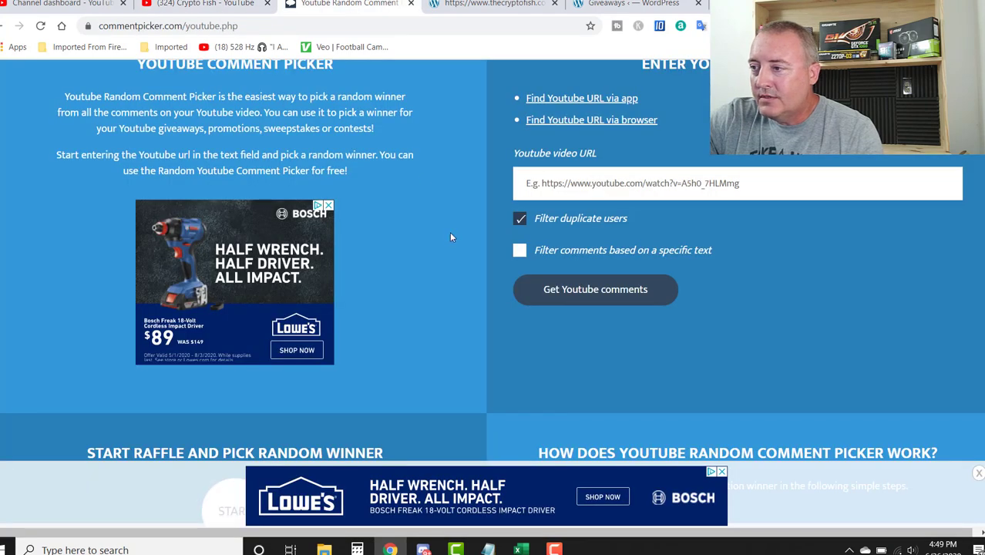
{"action": "left_click", "coordinate": [565, 192]}
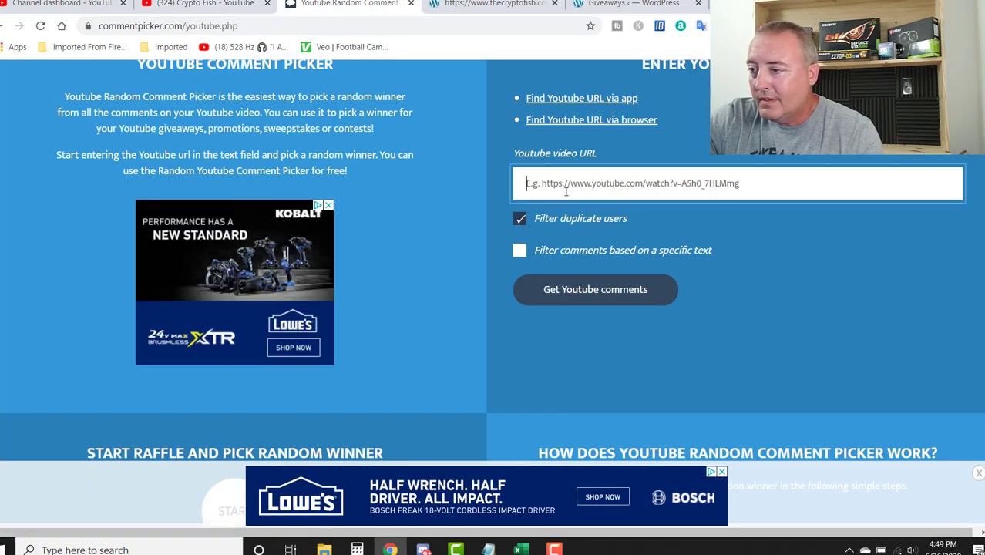
{"action": "right_click", "coordinate": [565, 192]}
{"action": "left_click", "coordinate": [606, 287]}
Fetch the video's comments and draw a random winner from the 84 unique commenters
{"action": "left_click", "coordinate": [606, 297]}
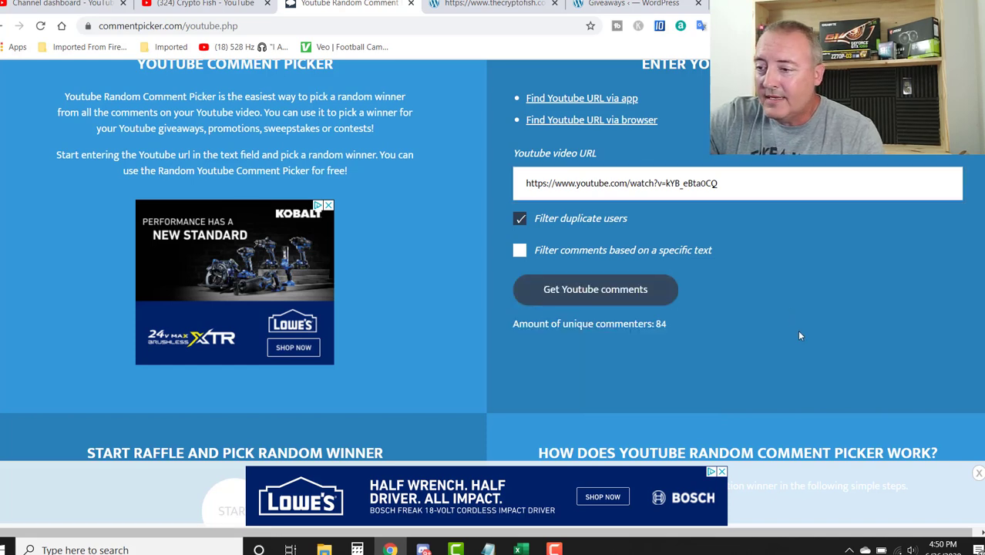
{"action": "scroll", "coordinate": [797, 329], "scroll_direction": "down", "scroll_amount": 3}
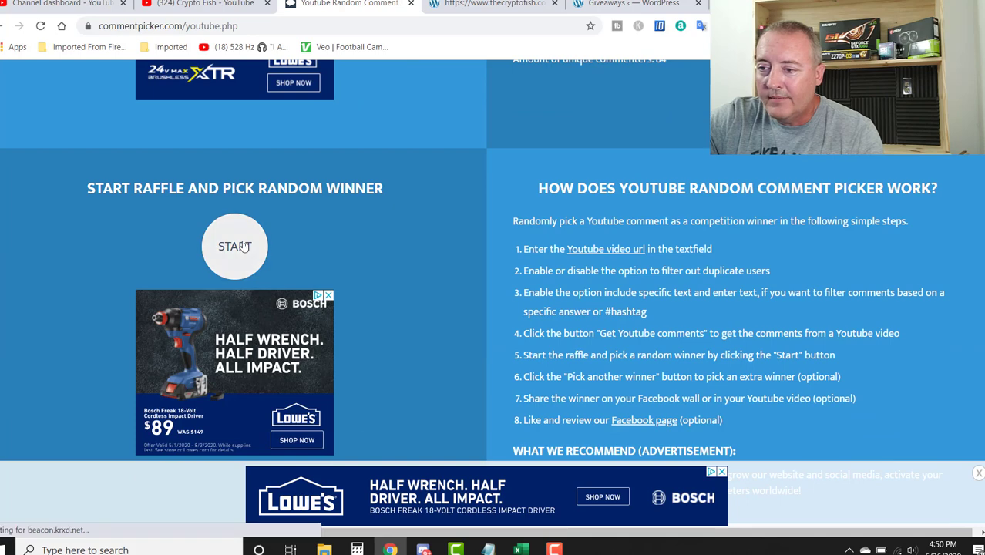
{"action": "left_click", "coordinate": [235, 245]}
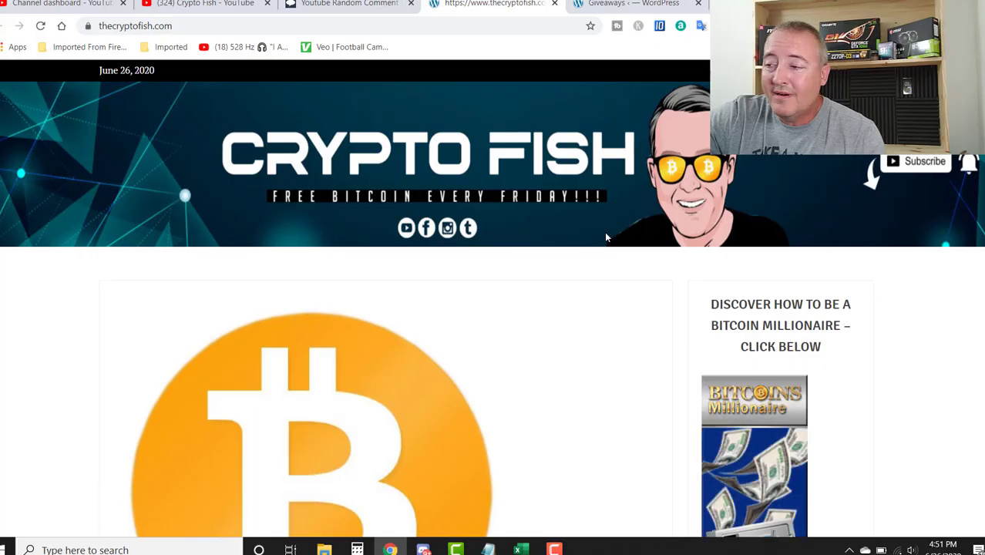
Browse thecryptofish.com's Bitcoin Friday giveaway posts, then bring up the WordPress Giveaways list
{"action": "scroll", "coordinate": [605, 237], "scroll_direction": "down", "scroll_amount": 8}
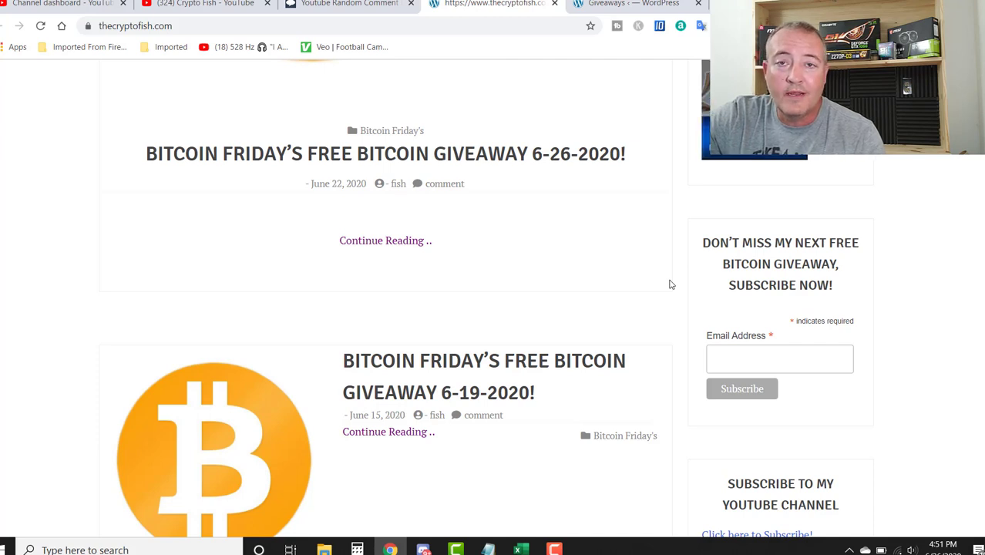
{"action": "left_click", "coordinate": [626, 6]}
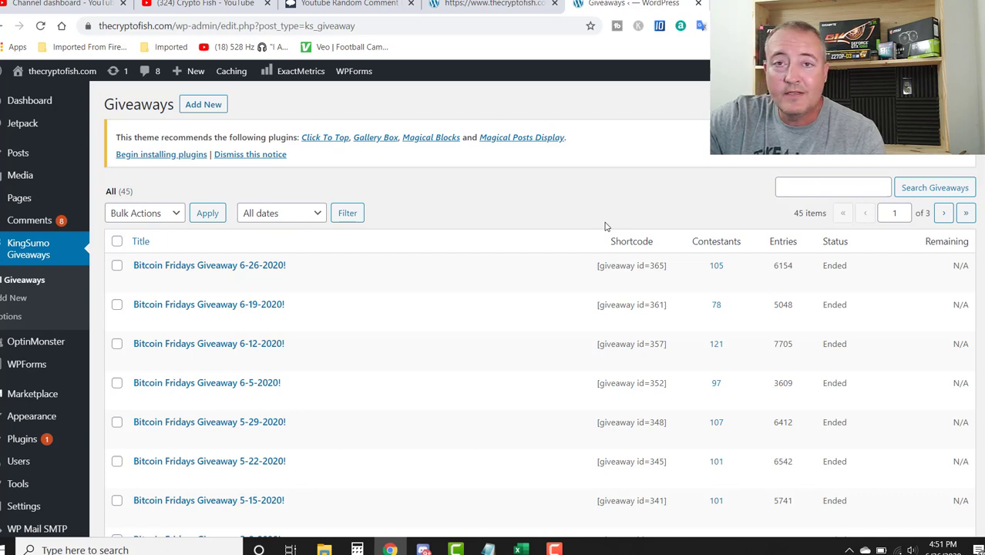
Draw, confirm and notify a winner for Bitcoin Fridays Giveaway 6-26-2020
{"action": "left_click", "coordinate": [218, 281]}
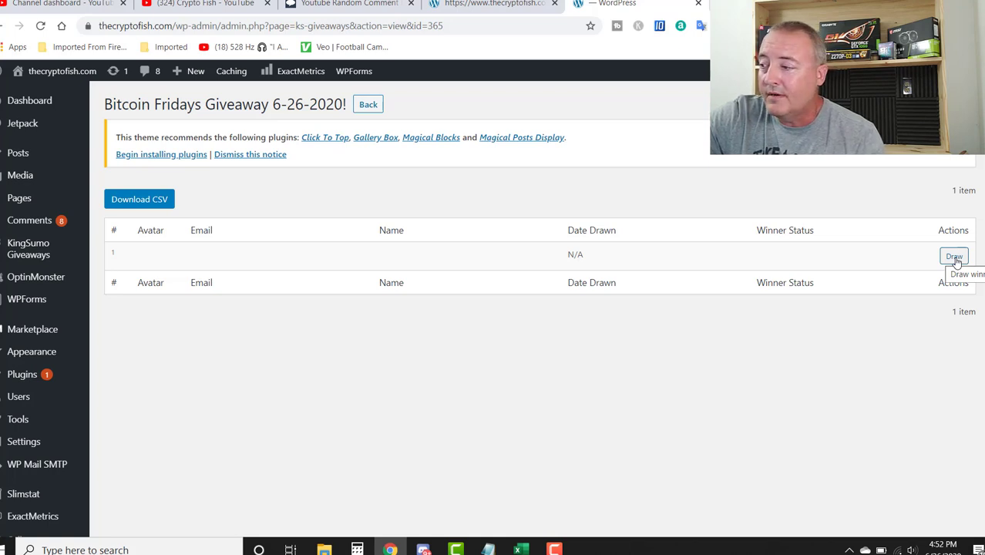
{"action": "left_click", "coordinate": [954, 257]}
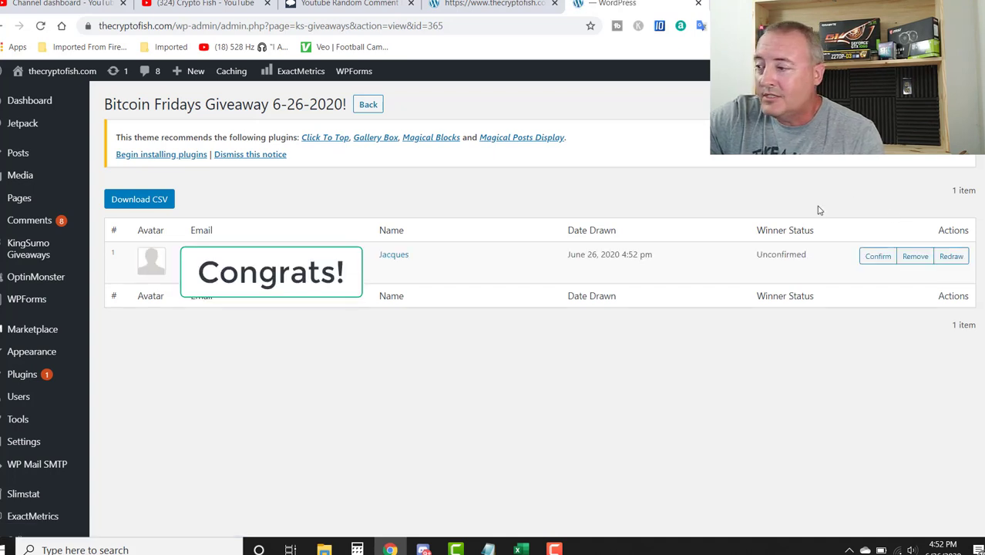
{"action": "left_click", "coordinate": [876, 257]}
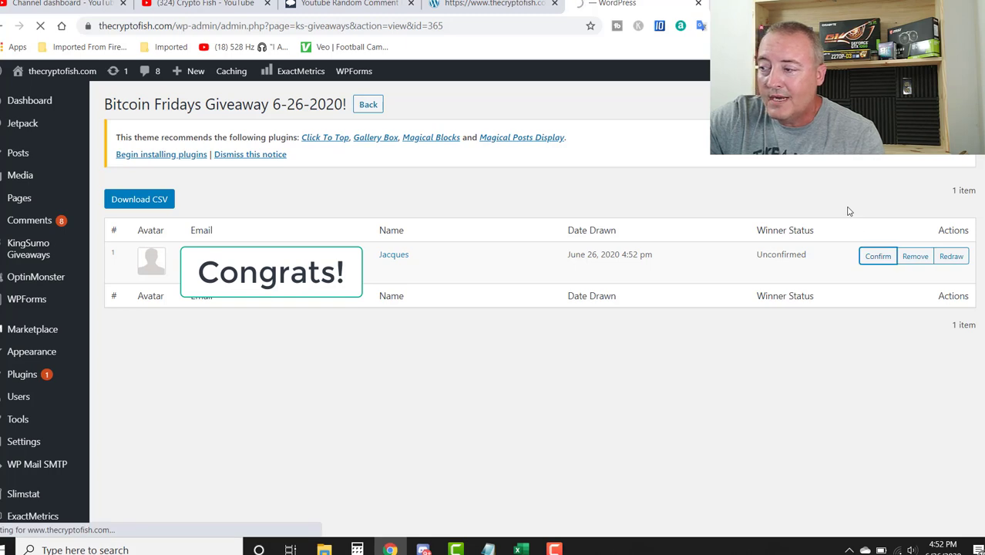
{"action": "left_click", "coordinate": [953, 256]}
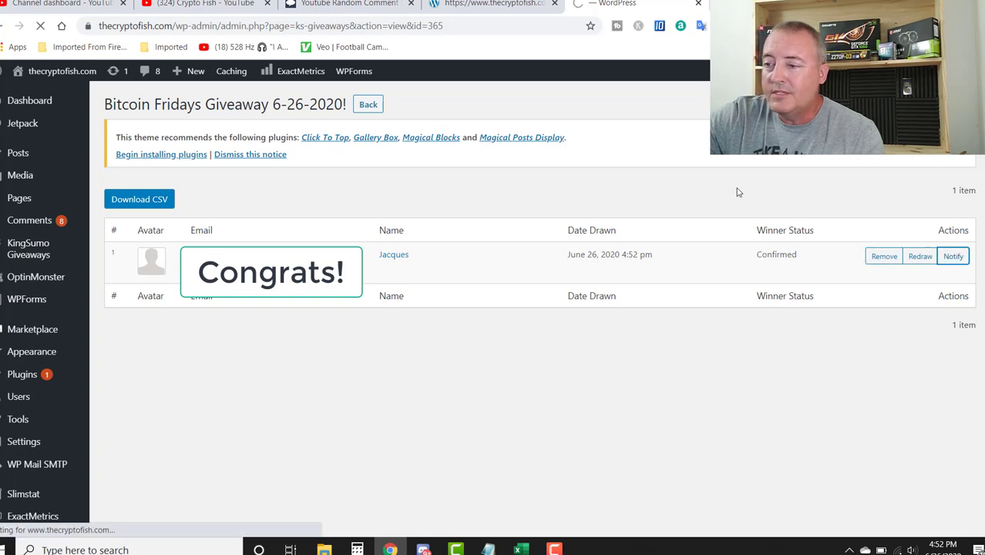